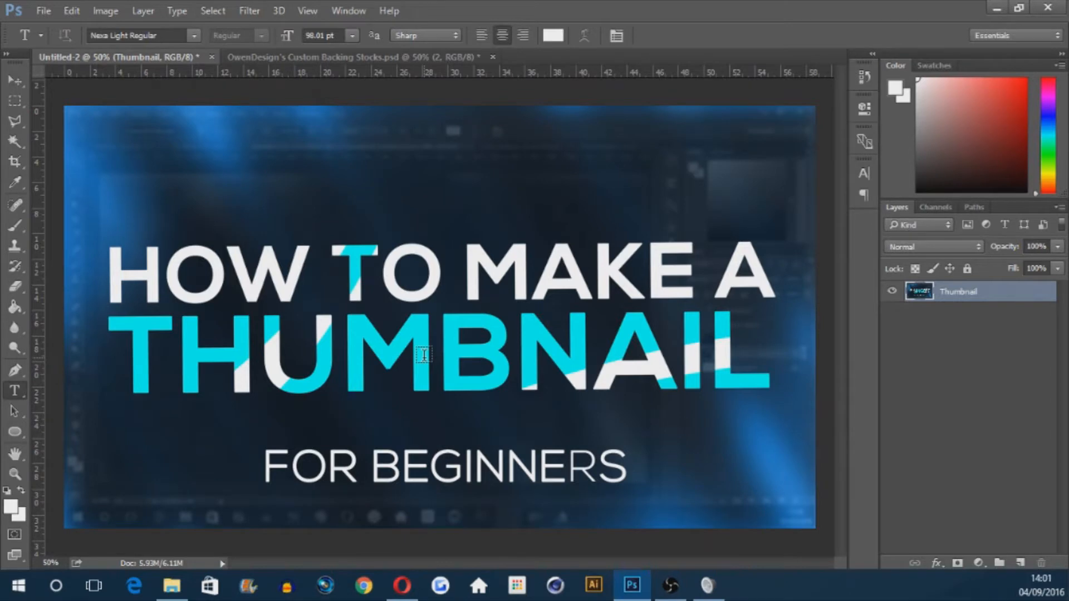
# Step: Preview background layers 1, 2 and 3 in the Custom Backing Stocks document, hiding each again, and return to the finished thumbnail
pyautogui.click(308, 56)
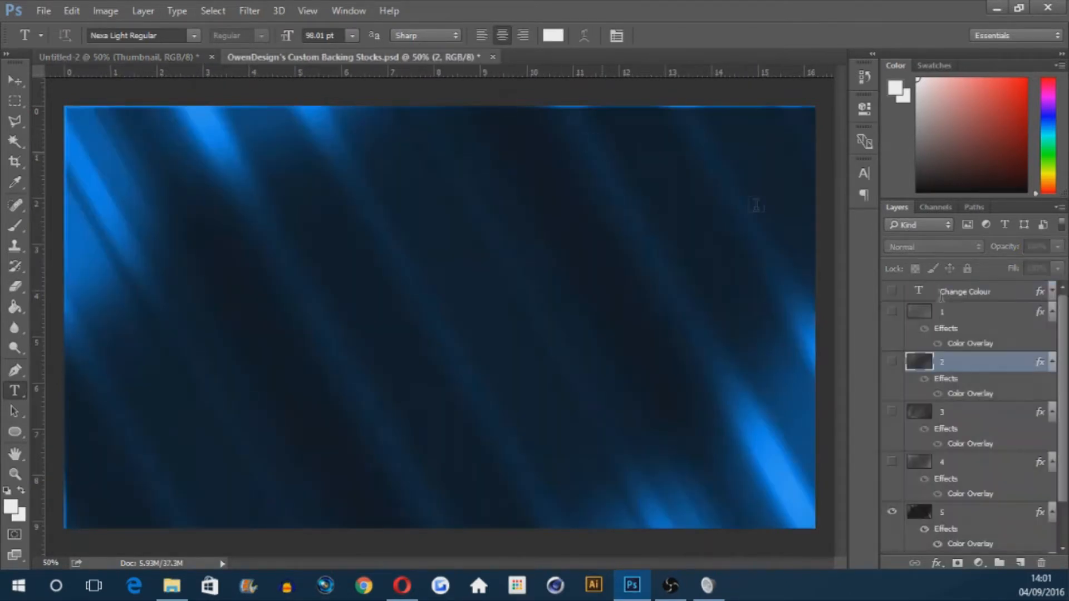
pyautogui.scroll(-2, 1064, 353)
pyautogui.scroll(2, 1064, 374)
pyautogui.click(893, 312)
pyautogui.click(892, 313)
pyautogui.click(893, 363)
pyautogui.click(893, 363)
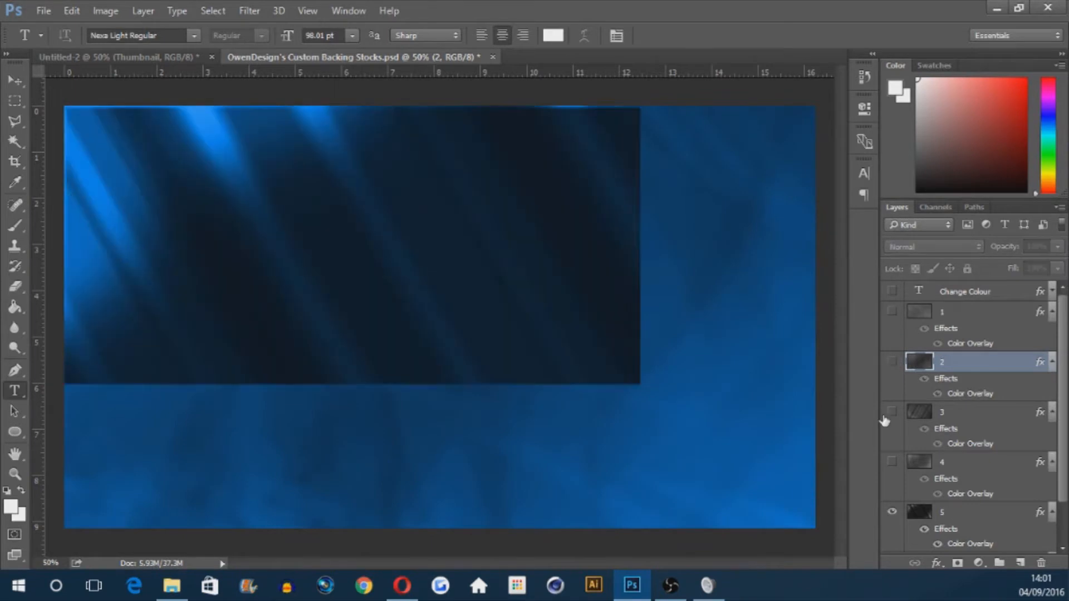
pyautogui.click(893, 412)
pyautogui.click(892, 413)
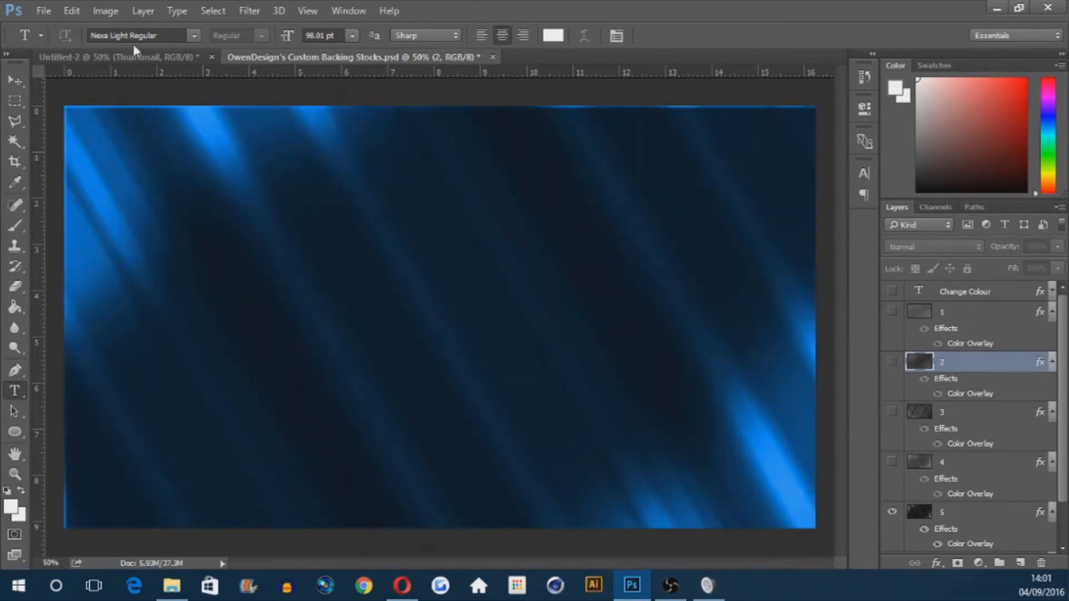
pyautogui.click(128, 53)
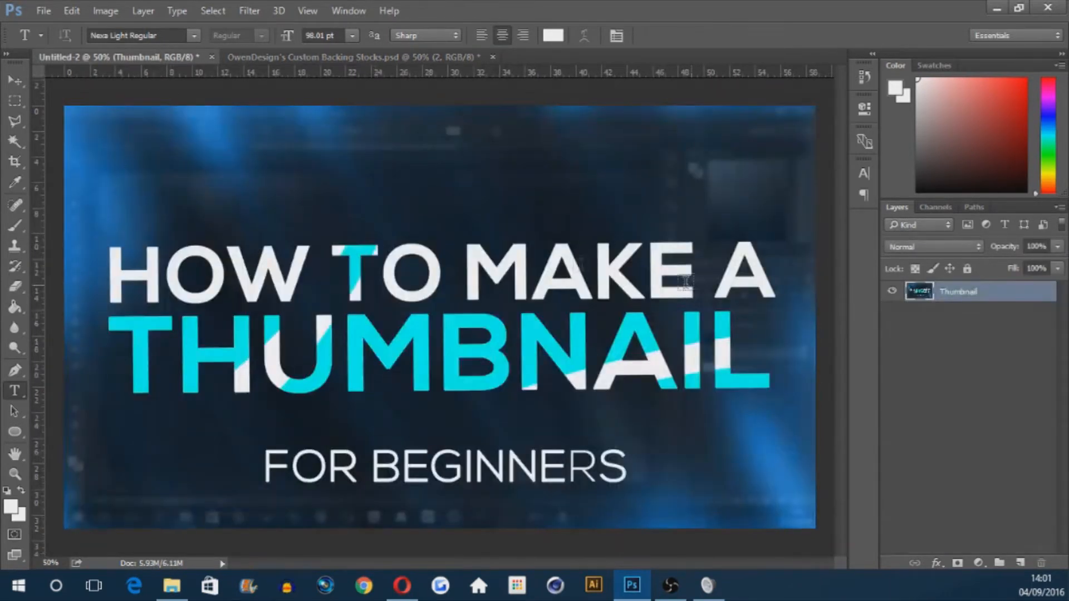
pyautogui.click(389, 59)
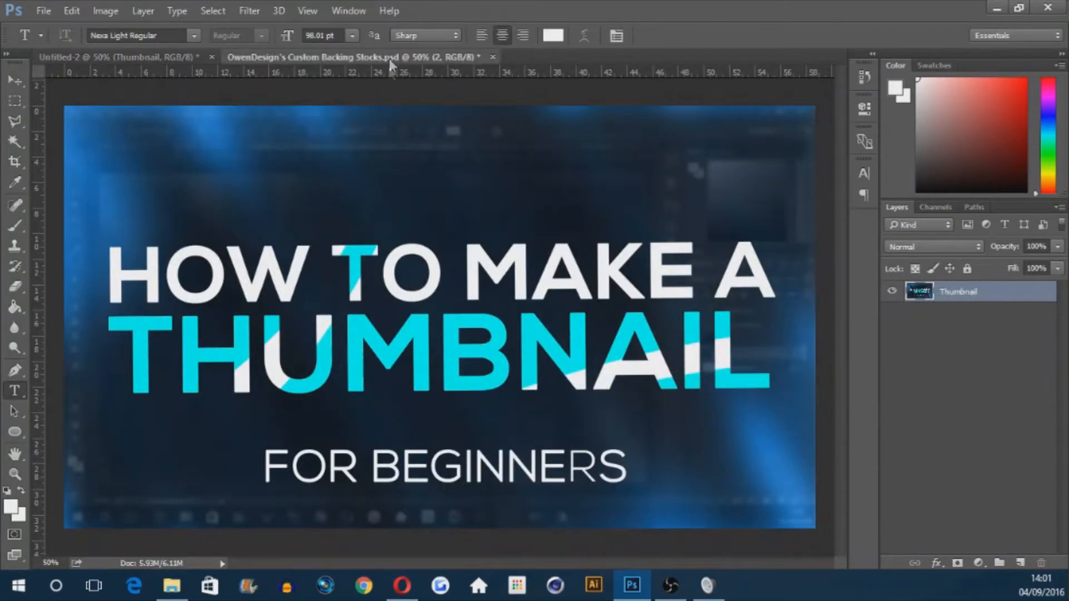
pyautogui.click(116, 54)
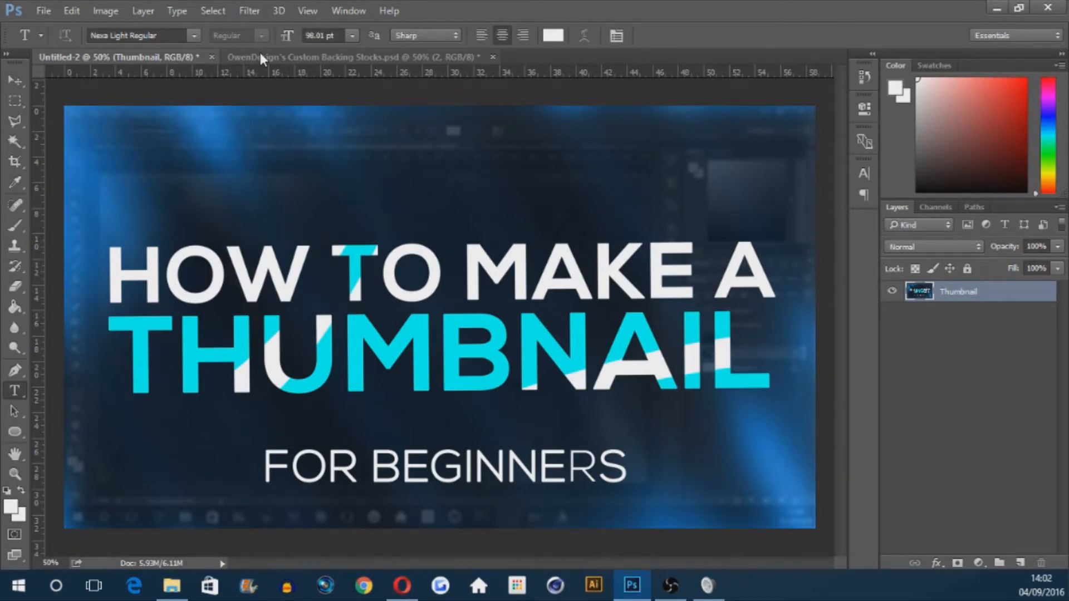
pyautogui.click(326, 56)
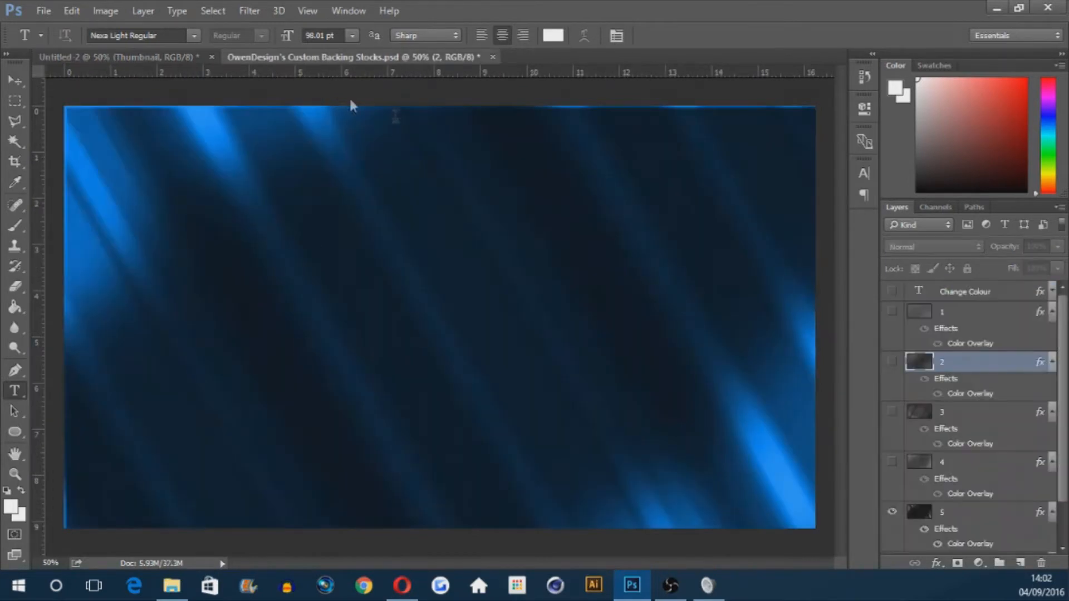
pyautogui.click(105, 58)
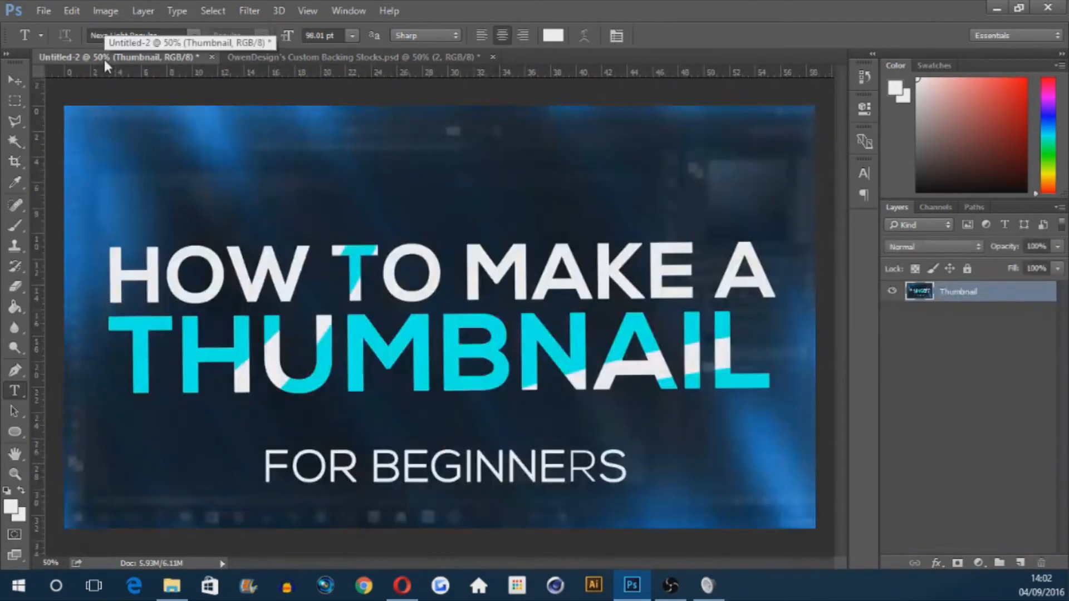
pyautogui.click(933, 403)
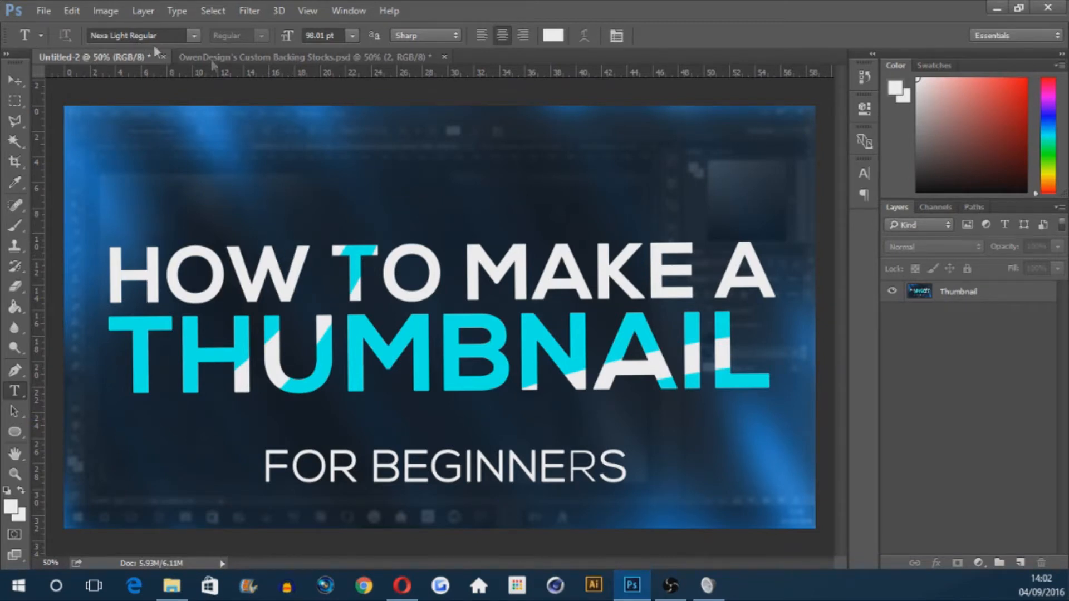
# Step: Start a new document with a width of 1920 and a height of 1080 pixels
pyautogui.click(44, 13)
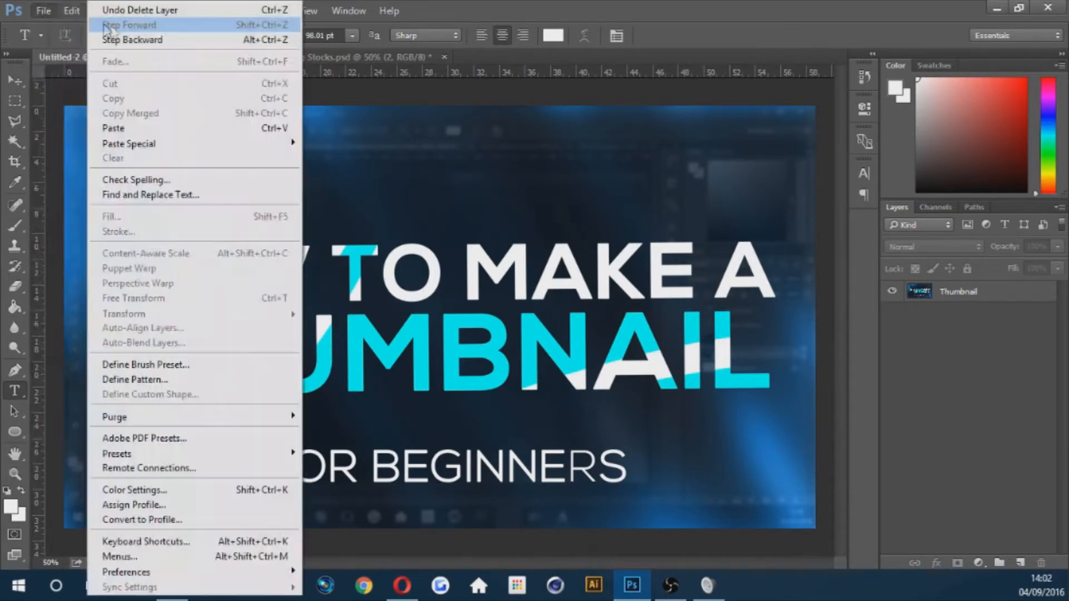
pyautogui.click(56, 28)
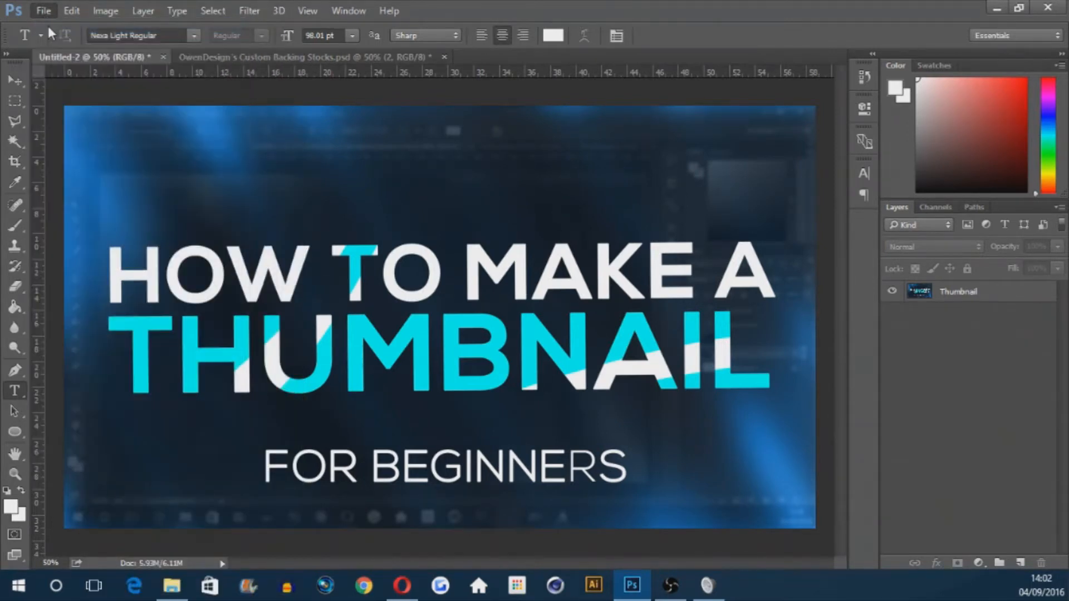
pyautogui.moveTo(1068, 276); pyautogui.dragTo(613, 175)
pyautogui.moveTo(536, 273); pyautogui.dragTo(354, 268)
pyautogui.write('1920')
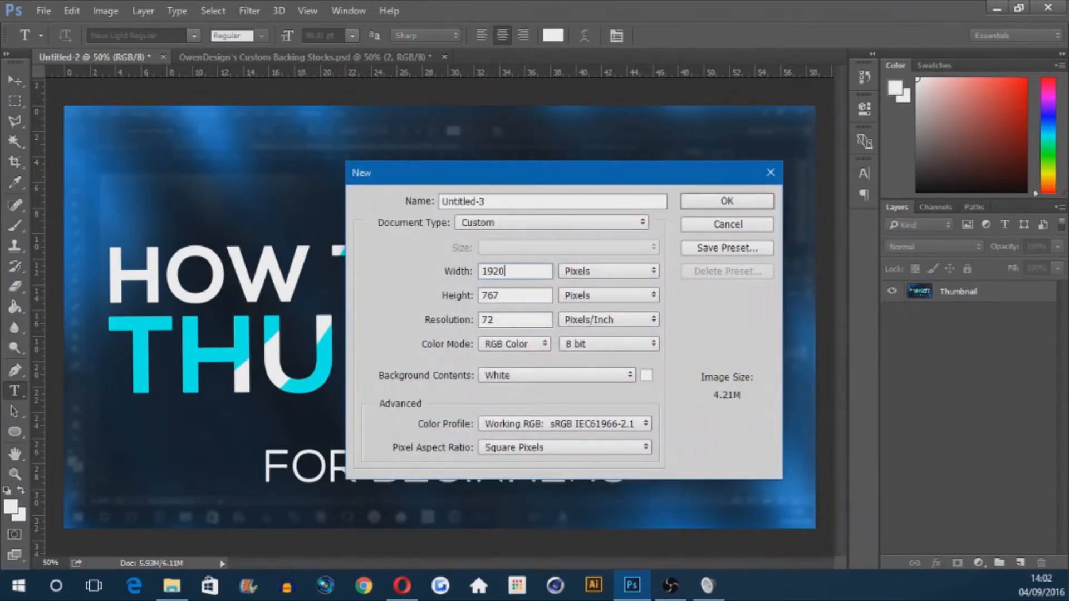
pyautogui.press('Tab')
pyautogui.write('1080')
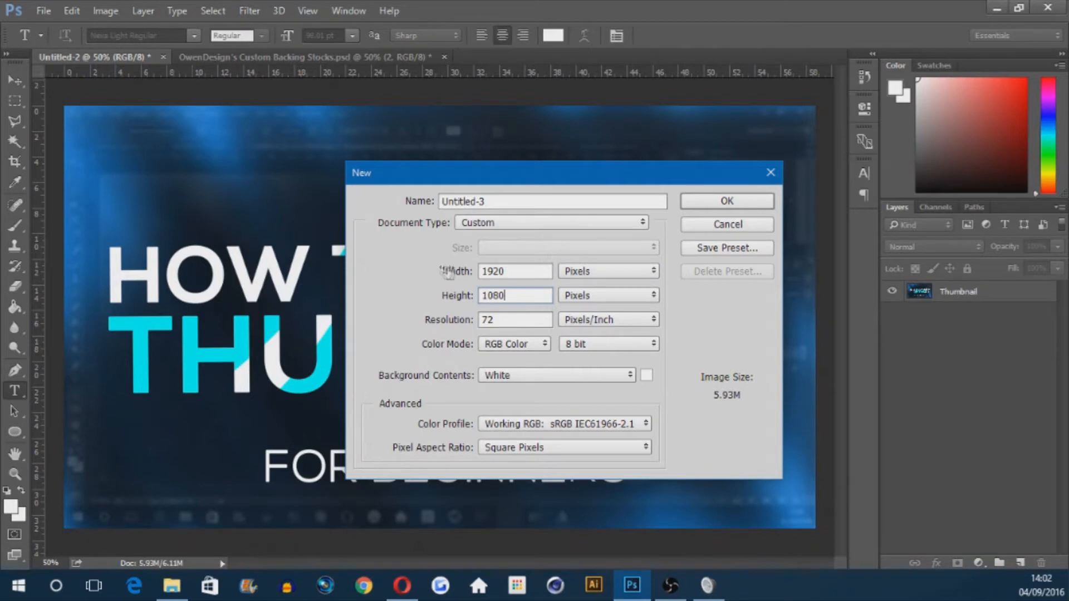
pyautogui.moveTo(529, 271); pyautogui.dragTo(495, 272)
pyautogui.click(505, 272)
pyautogui.moveTo(389, 179); pyautogui.dragTo(376, 209)
pyautogui.moveTo(492, 349); pyautogui.dragTo(452, 367)
pyautogui.click(499, 350)
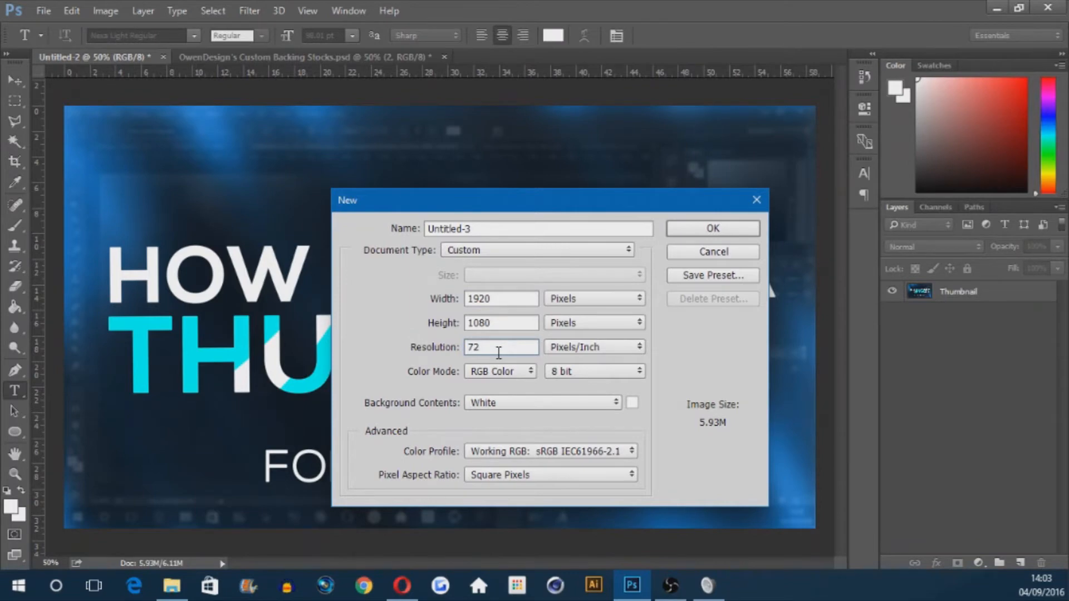
pyautogui.moveTo(420, 211); pyautogui.dragTo(438, 175)
pyautogui.click(532, 333)
pyautogui.click(532, 336)
# Step: Name the new document Thumbnail and create it
pyautogui.click(610, 186)
pyautogui.write('Thumbnail')
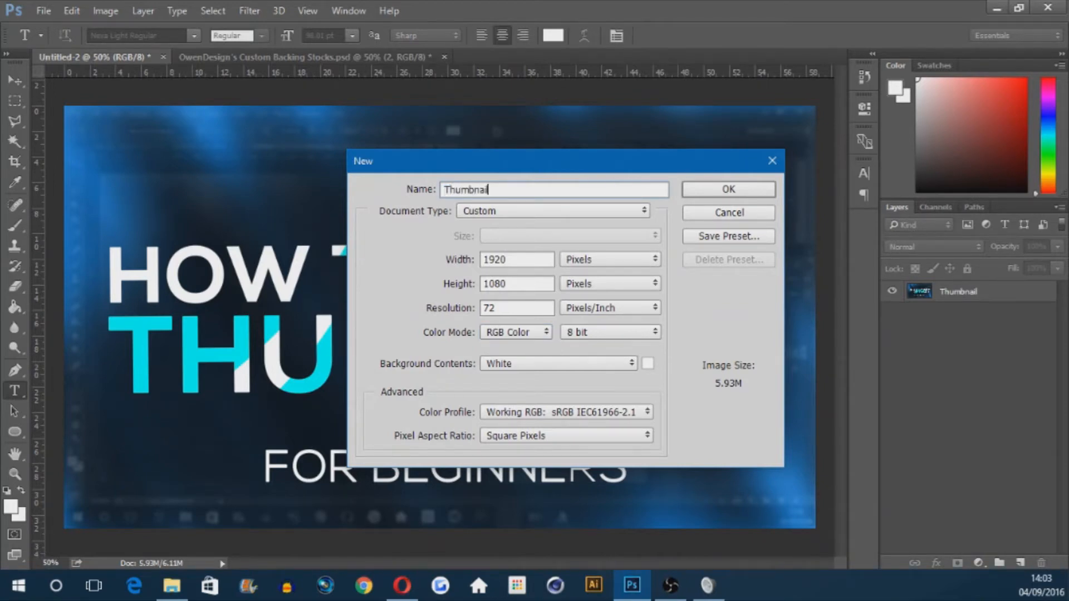
pyautogui.click(713, 191)
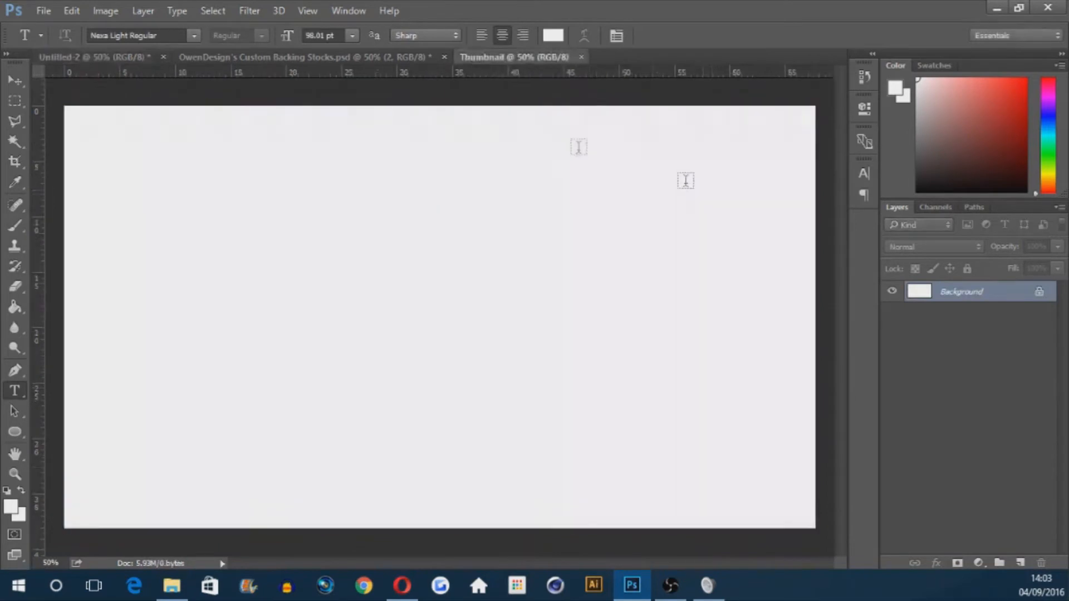
# Step: Duplicate layer 5 from the Custom Backing Stocks document into the Thumbnail document and collapse its effects list there
pyautogui.click(265, 63)
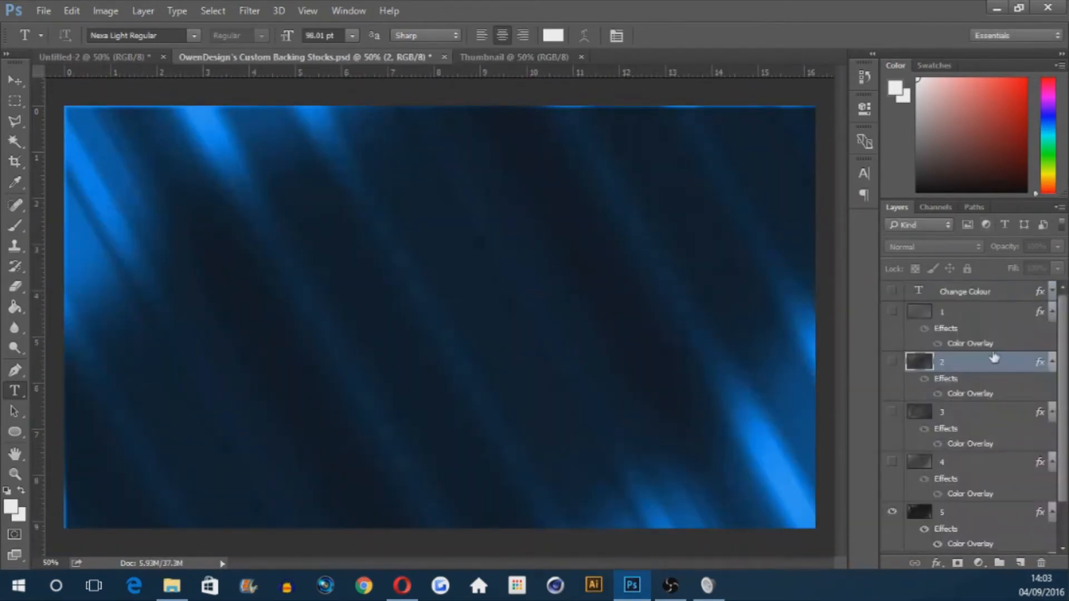
pyautogui.click(971, 515)
pyautogui.rightClick(971, 515)
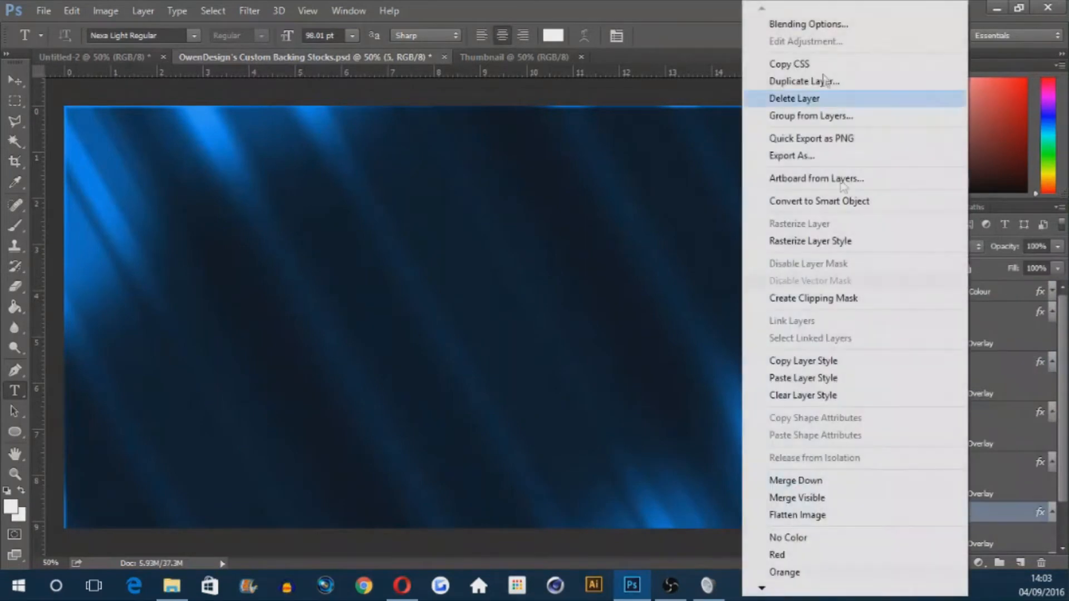
pyautogui.click(781, 82)
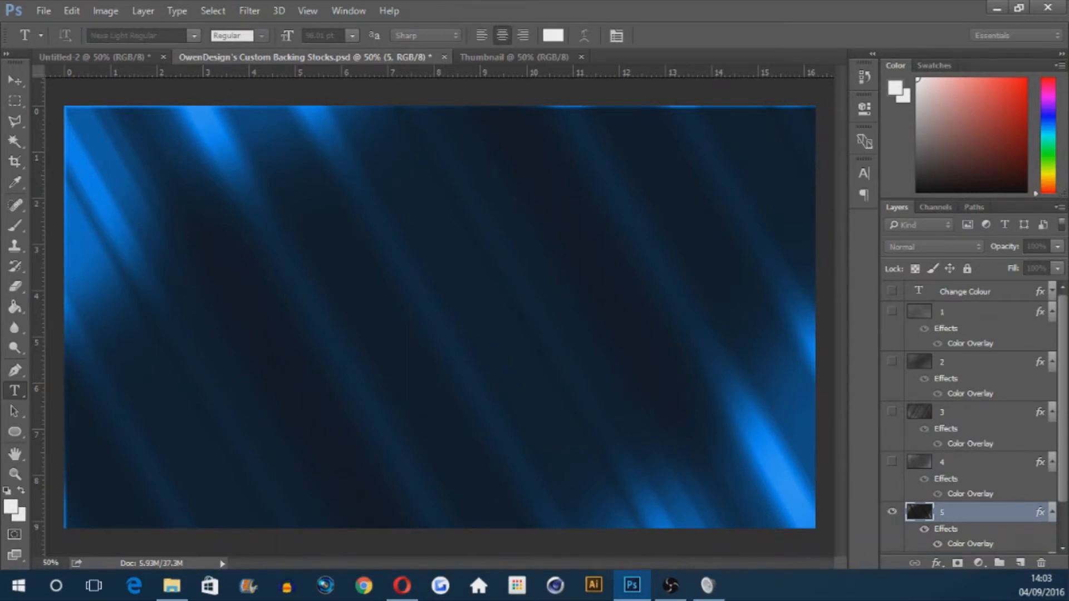
pyautogui.press('Return')
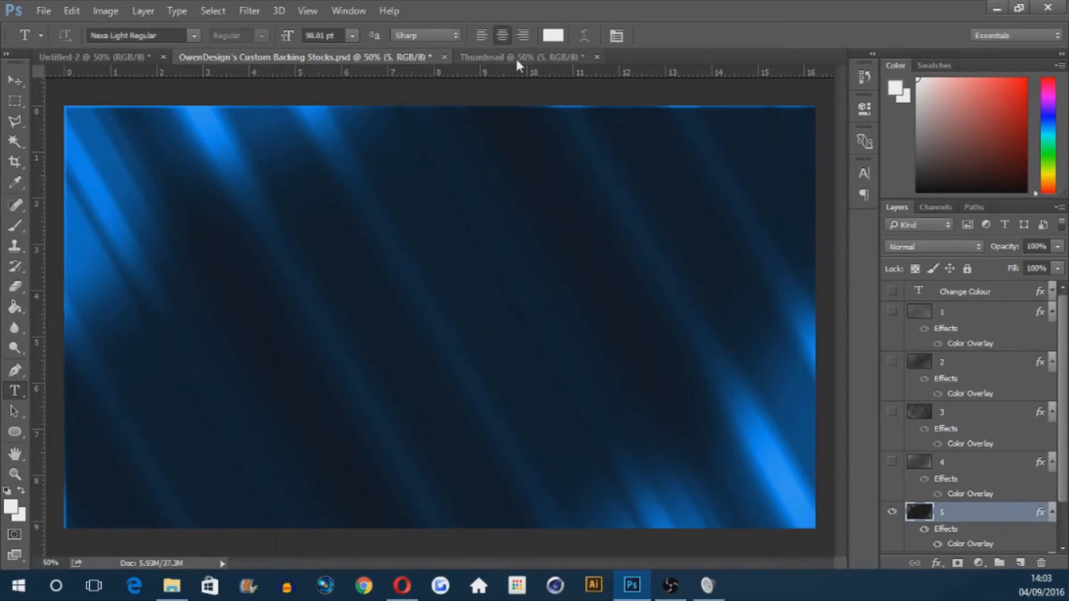
pyautogui.click(515, 55)
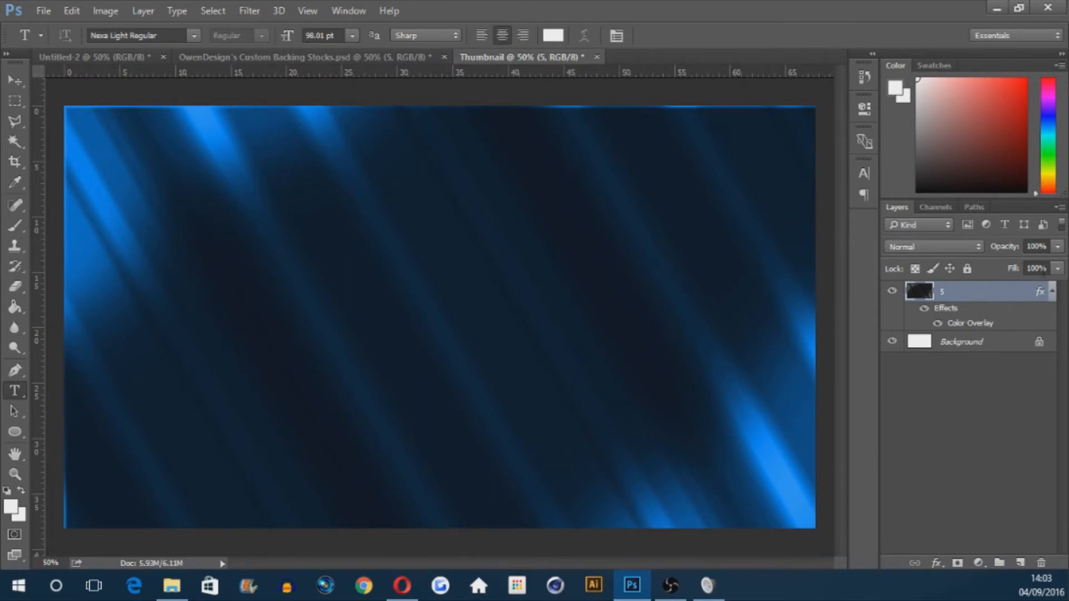
pyautogui.click(1052, 292)
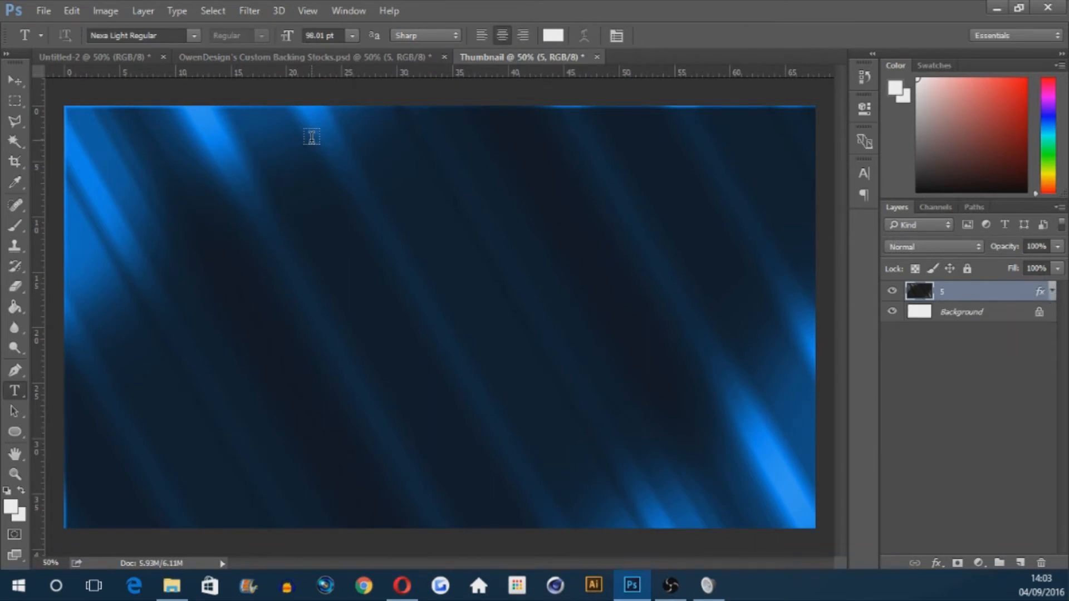
# Step: Capture a screenshot of the whole screen and paste it as a new layer directly above the Background layer
pyautogui.click(965, 313)
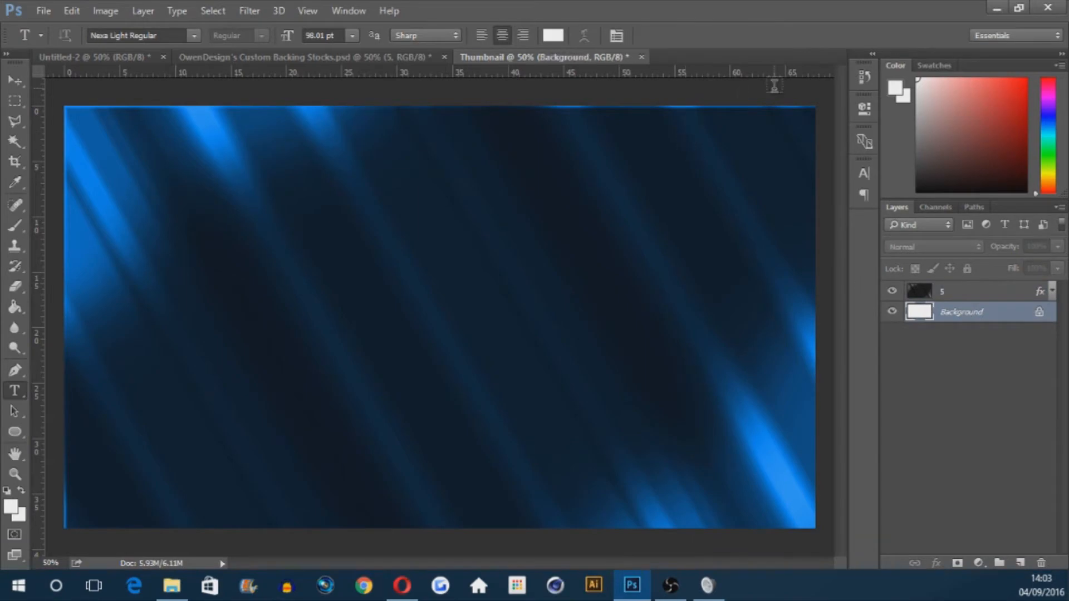
pyautogui.press('Print')
pyautogui.moveTo(1, 5); pyautogui.dragTo(876, 517)
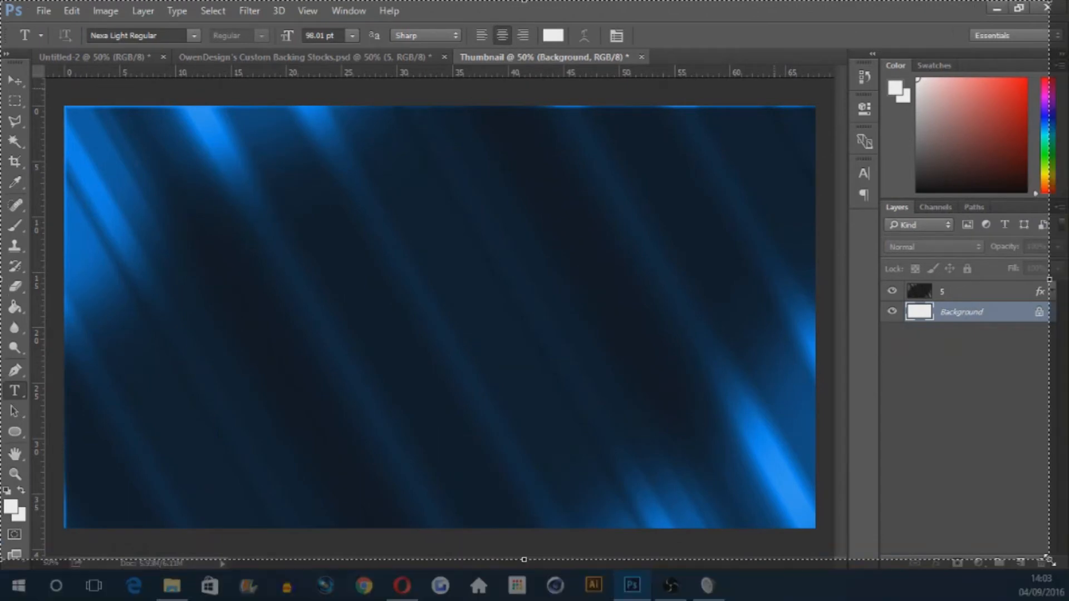
pyautogui.moveTo(1055, 595); pyautogui.dragTo(1064, 597)
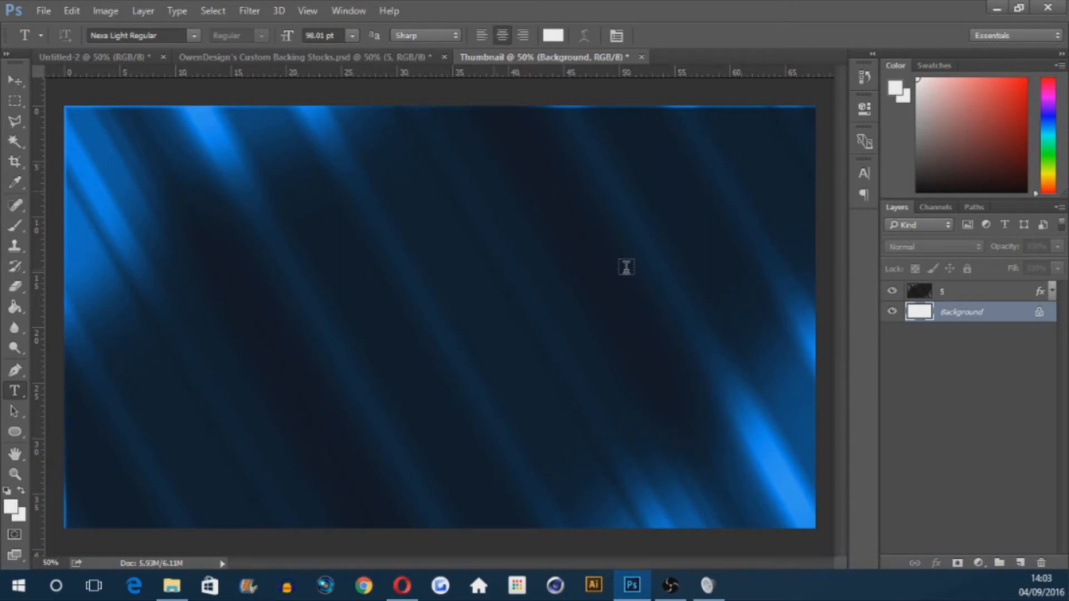
pyautogui.moveTo(626, 274); pyautogui.dragTo(627, 277)
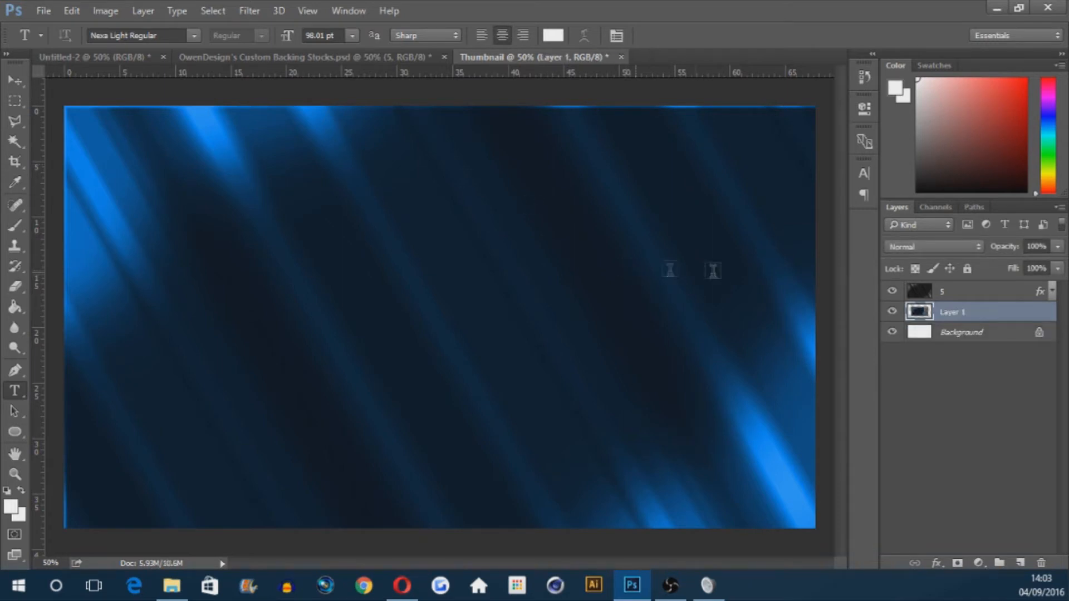
# Step: Hide layer 5 and scale the pasted screenshot on Layer 1 to fill the entire canvas
pyautogui.click(892, 292)
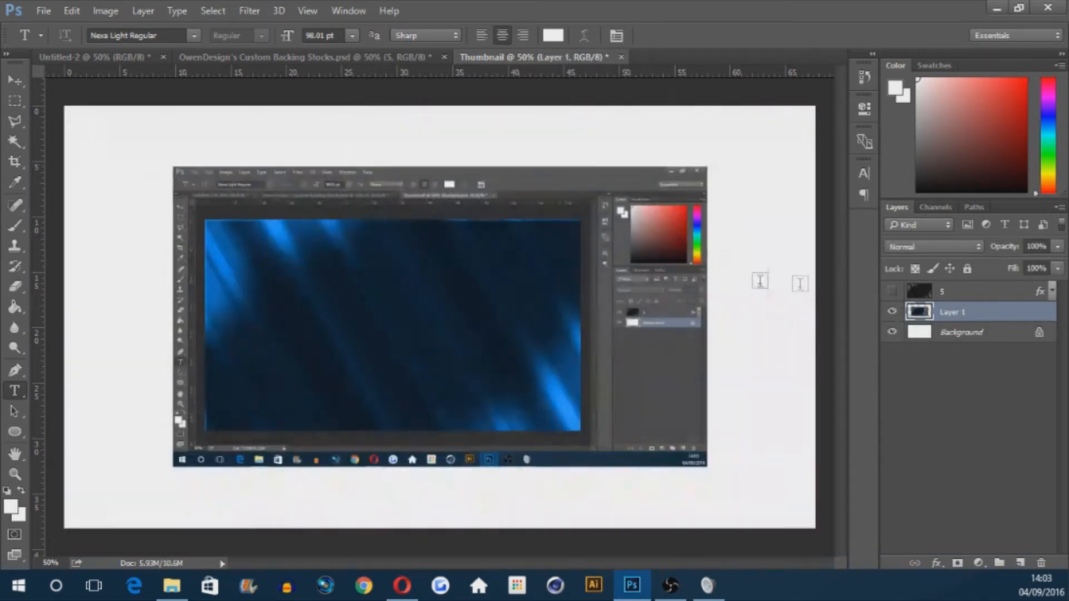
pyautogui.hotkey('ctrl', 't')
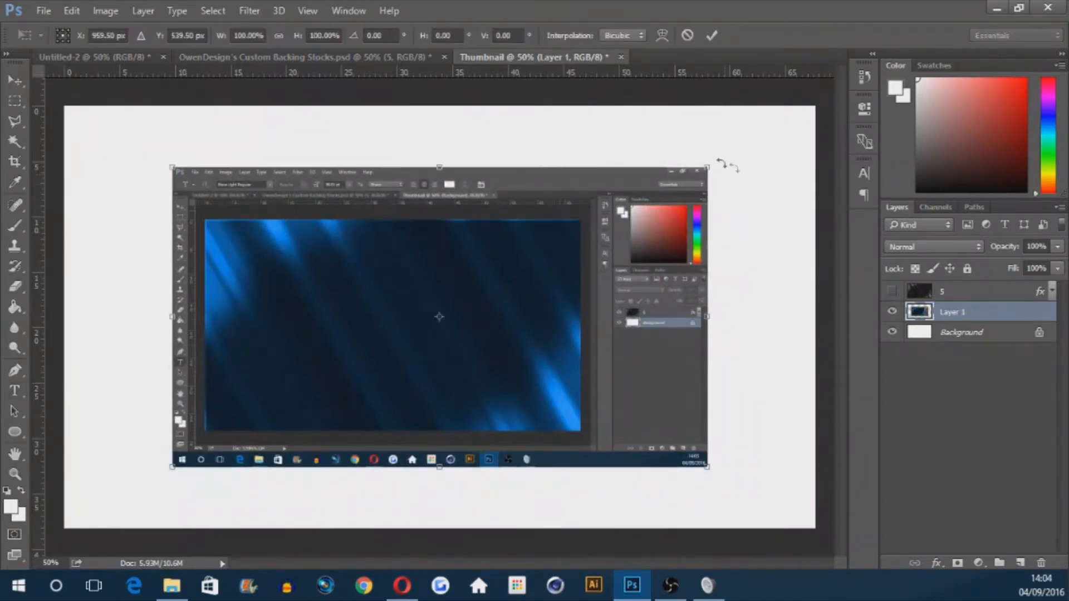
pyautogui.moveTo(710, 167); pyautogui.dragTo(823, 118)
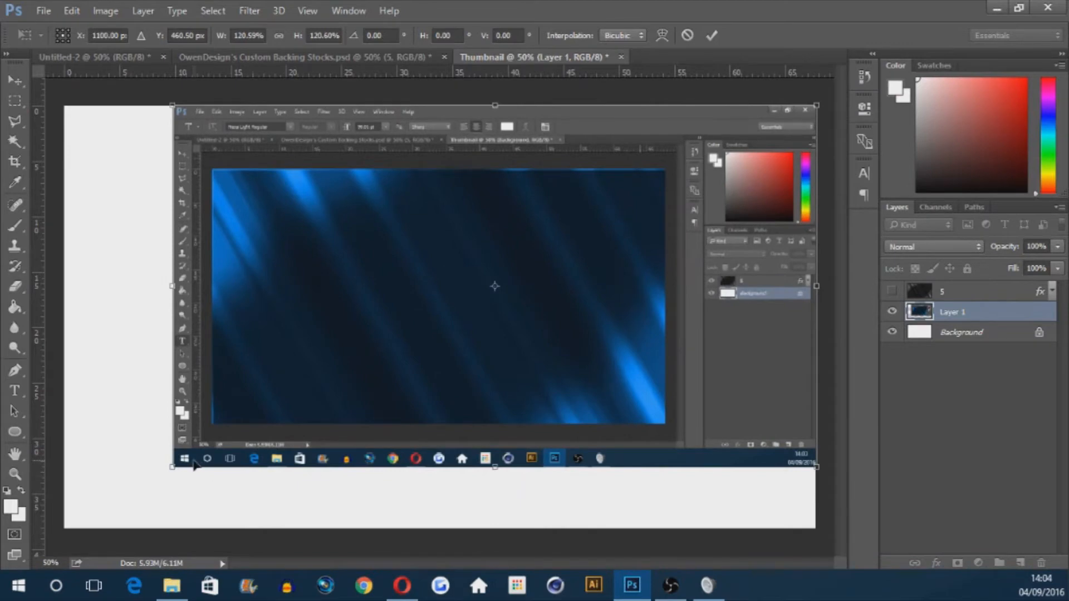
pyautogui.moveTo(172, 467); pyautogui.dragTo(62, 528)
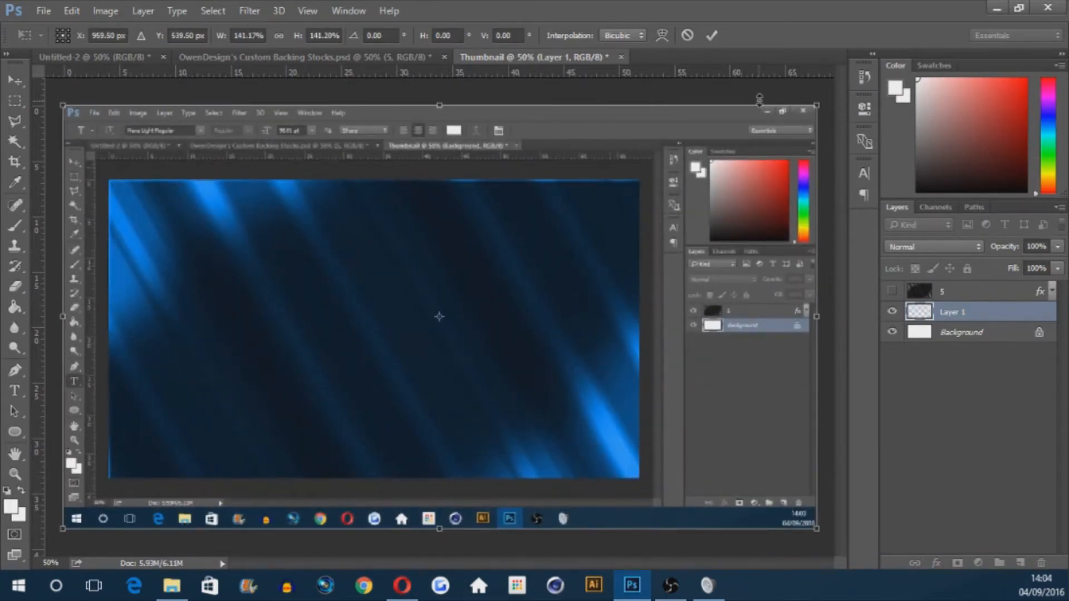
pyautogui.click(712, 36)
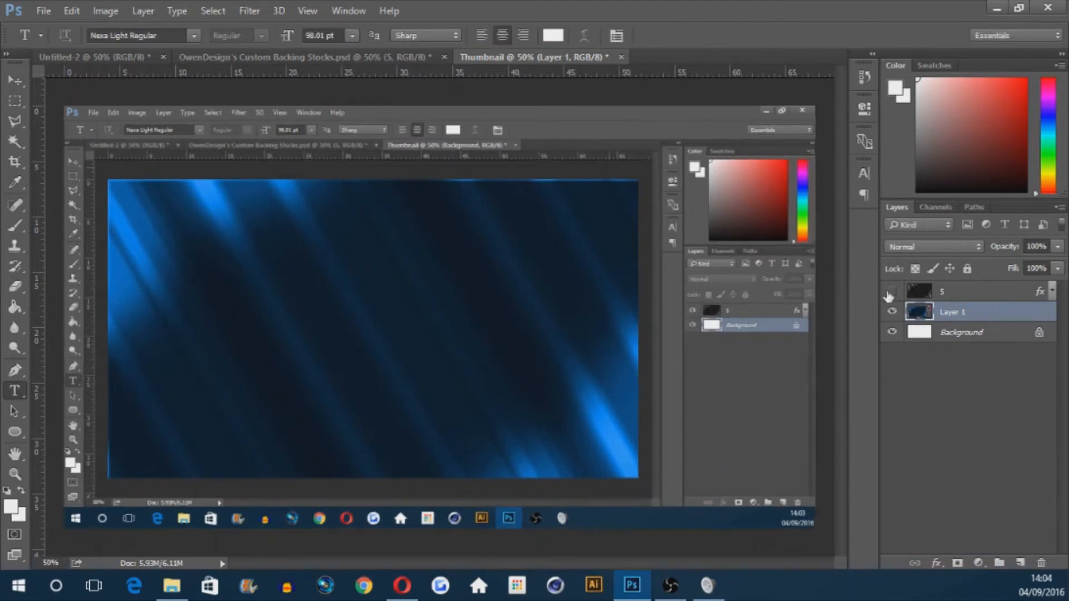
# Step: Show layer 5 again and set its opacity to 79%
pyautogui.click(890, 293)
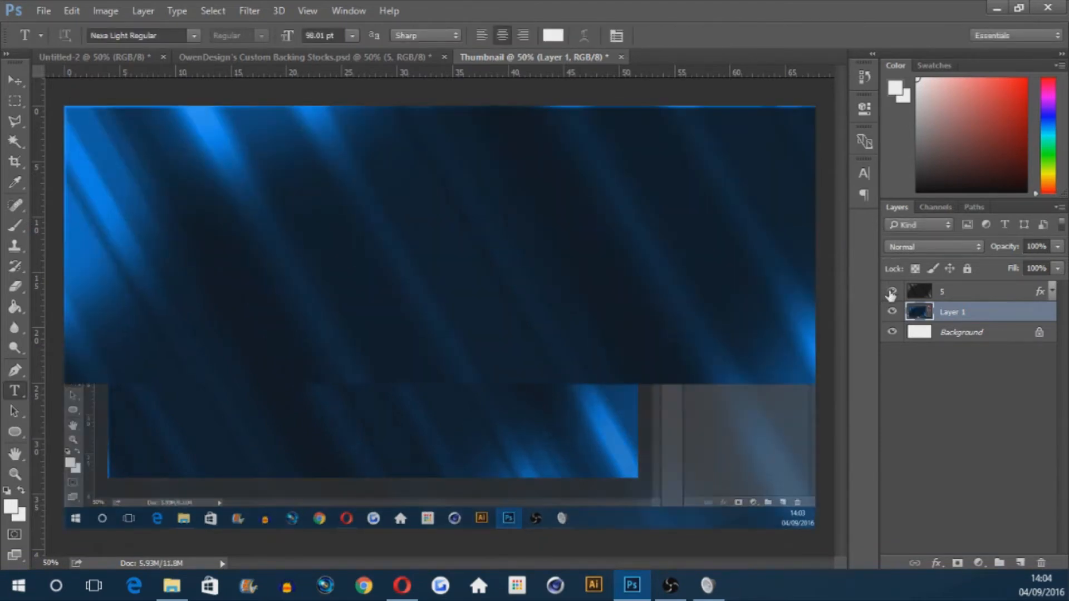
pyautogui.click(980, 291)
pyautogui.click(1035, 246)
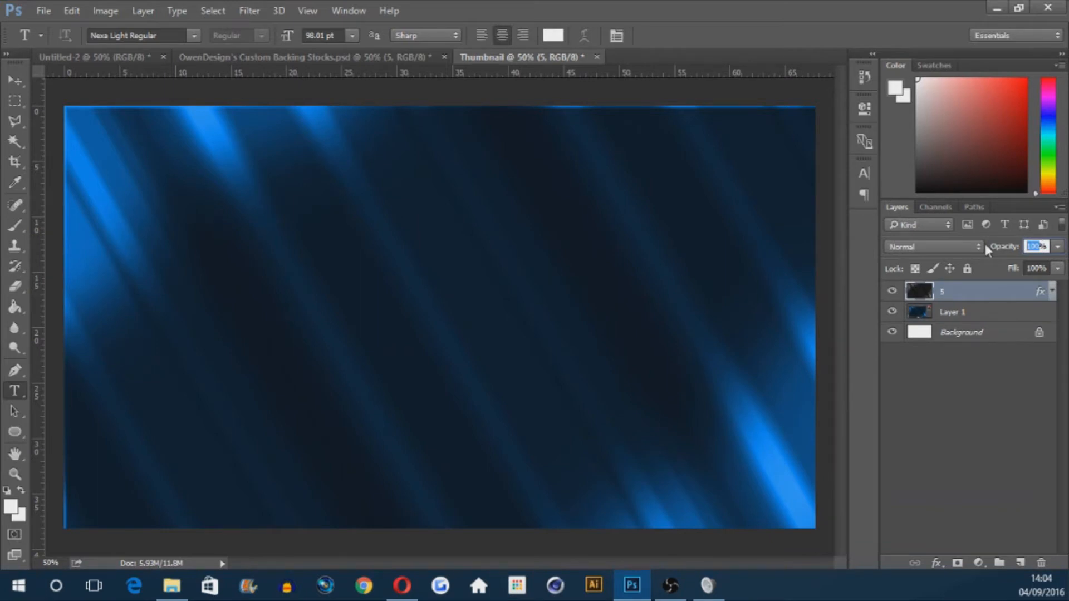
pyautogui.write('79')
pyautogui.press('Return')
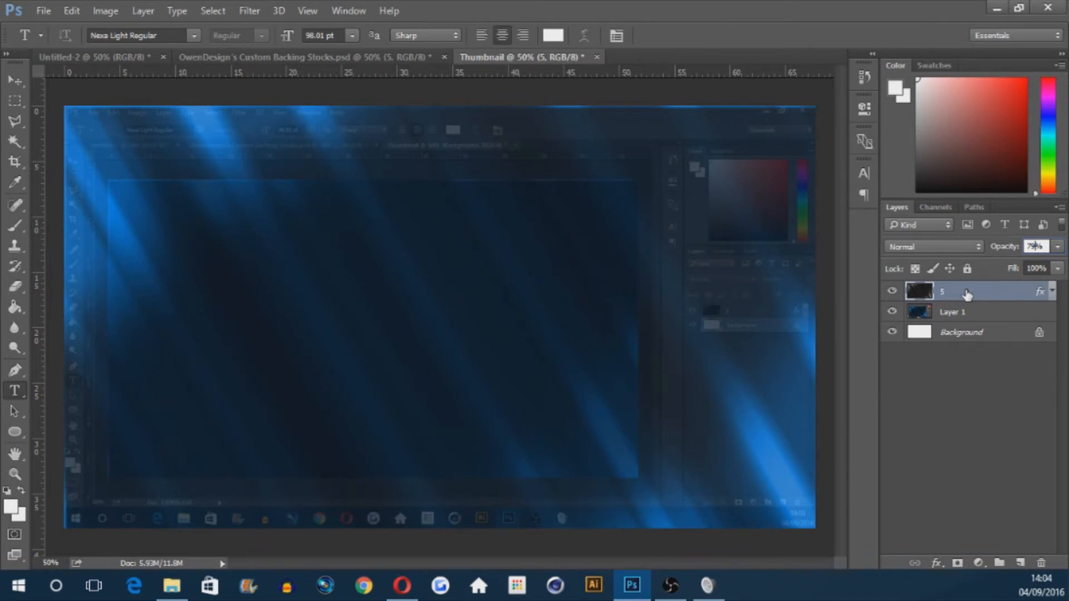
pyautogui.click(999, 334)
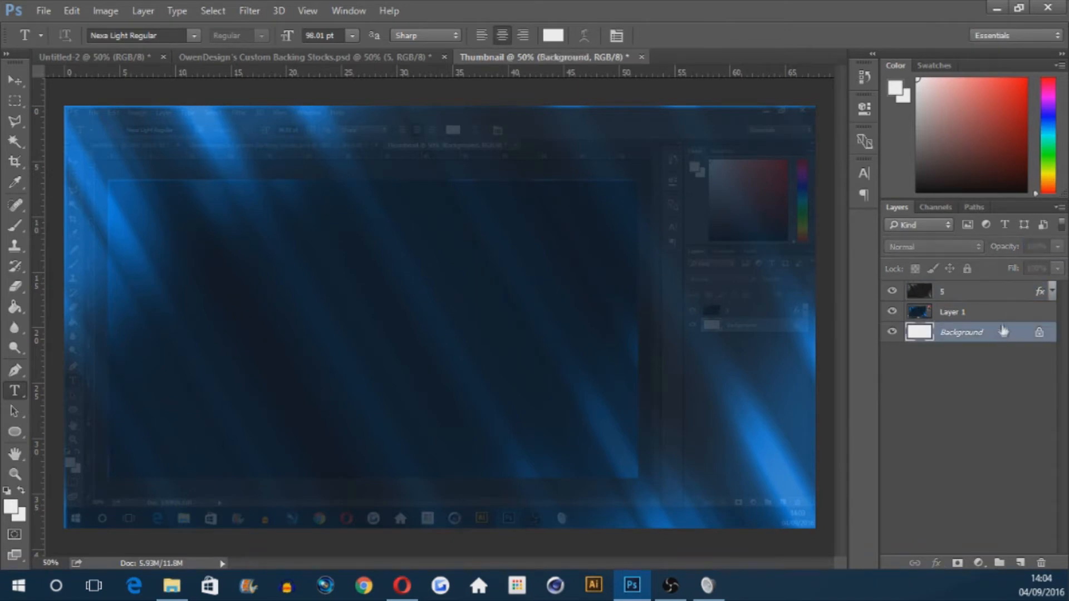
pyautogui.click(992, 314)
pyautogui.click(972, 291)
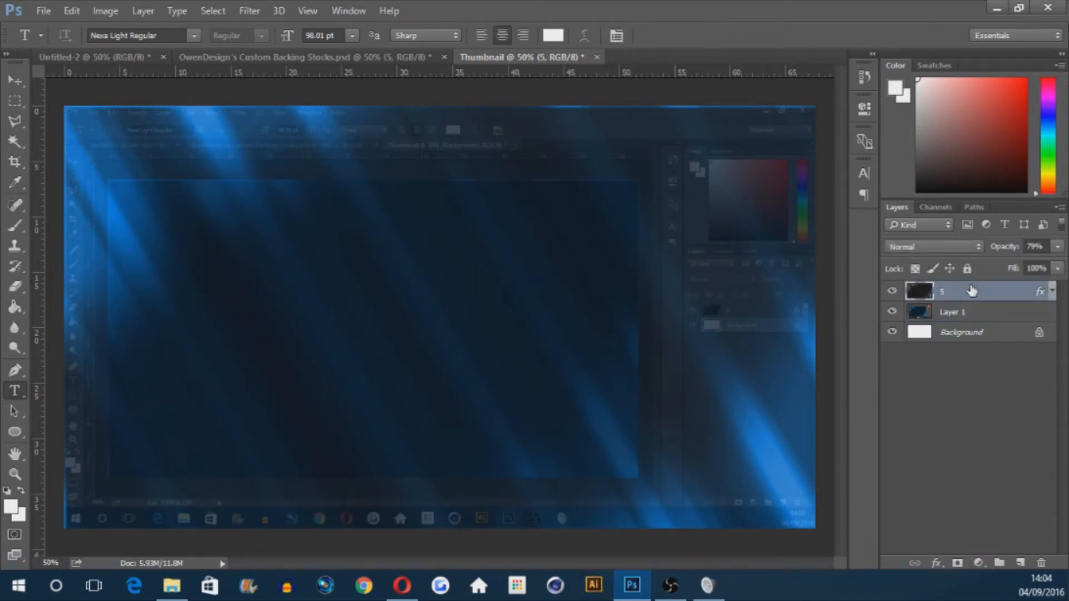
# Step: Desaturate the screenshot on Layer 1 completely by setting its Hue/Saturation saturation to -100
pyautogui.click(986, 316)
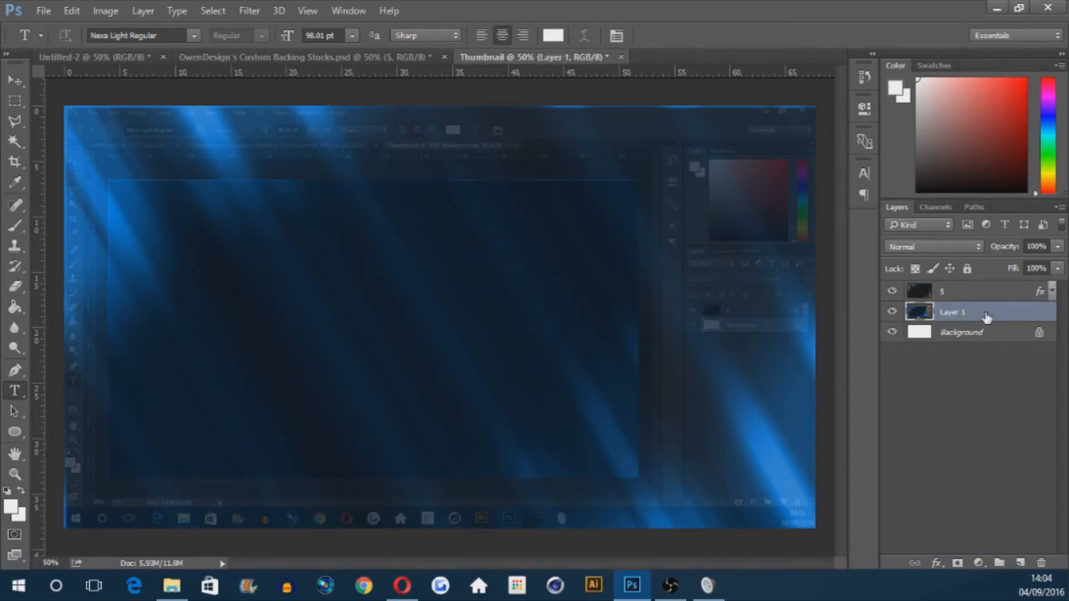
pyautogui.click(891, 315)
pyautogui.click(893, 315)
pyautogui.hotkey('ctrl', 'u')
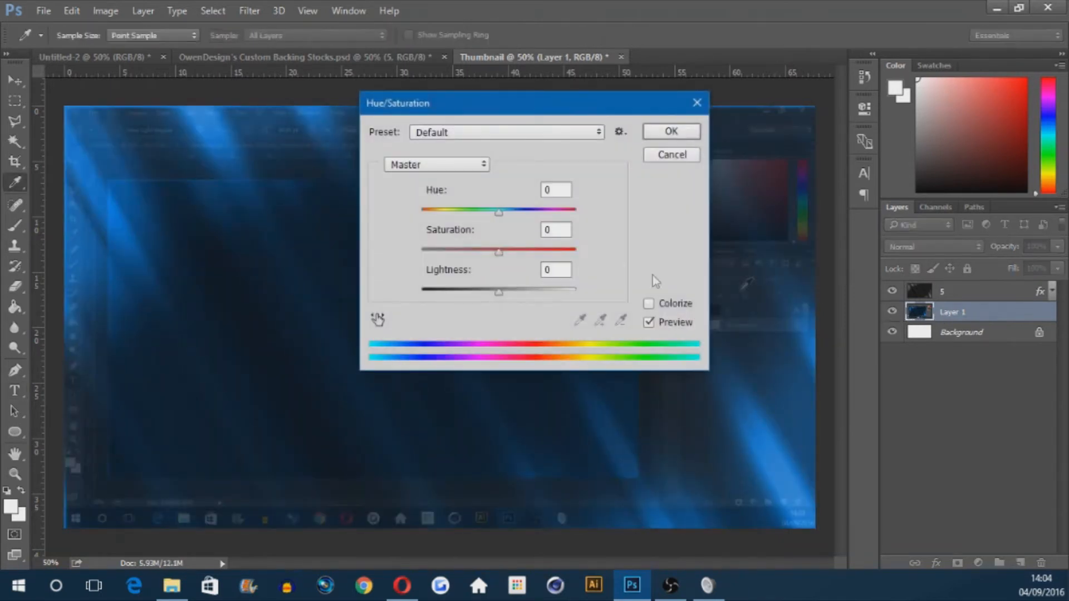
pyautogui.moveTo(450, 256); pyautogui.dragTo(420, 256)
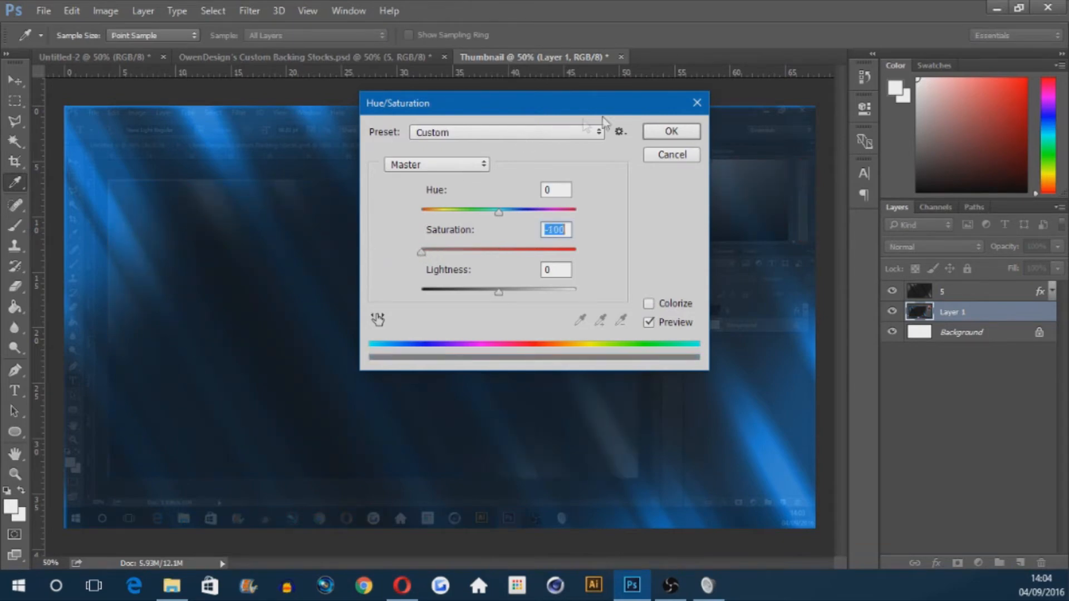
pyautogui.click(671, 132)
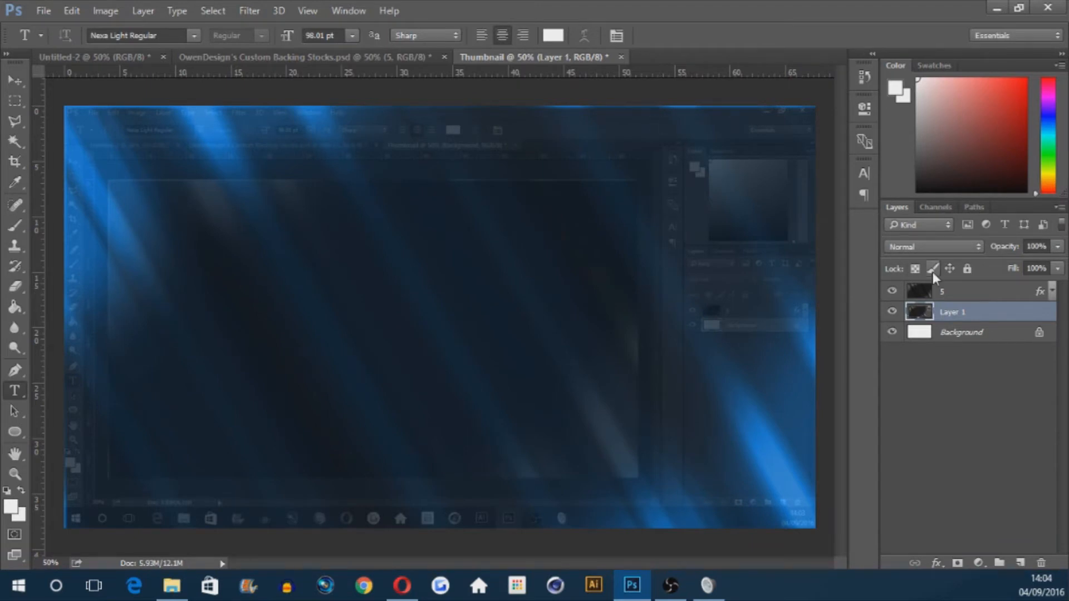
# Step: Add a text layer above layer 5 reading "HOW TO MAKE A" in the upper-left part of the canvas
pyautogui.click(968, 290)
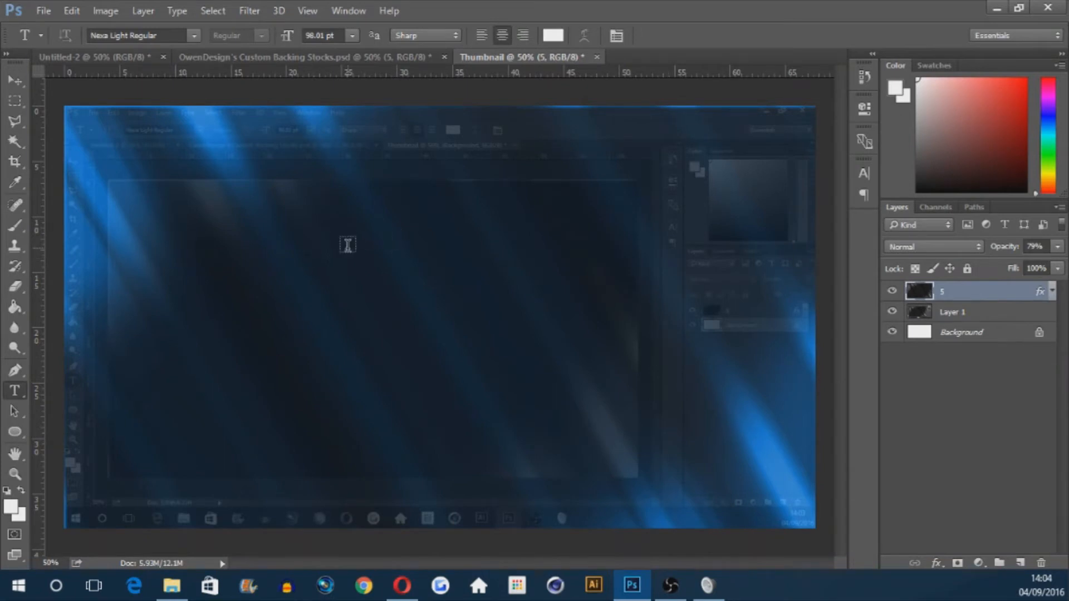
pyautogui.click(306, 267)
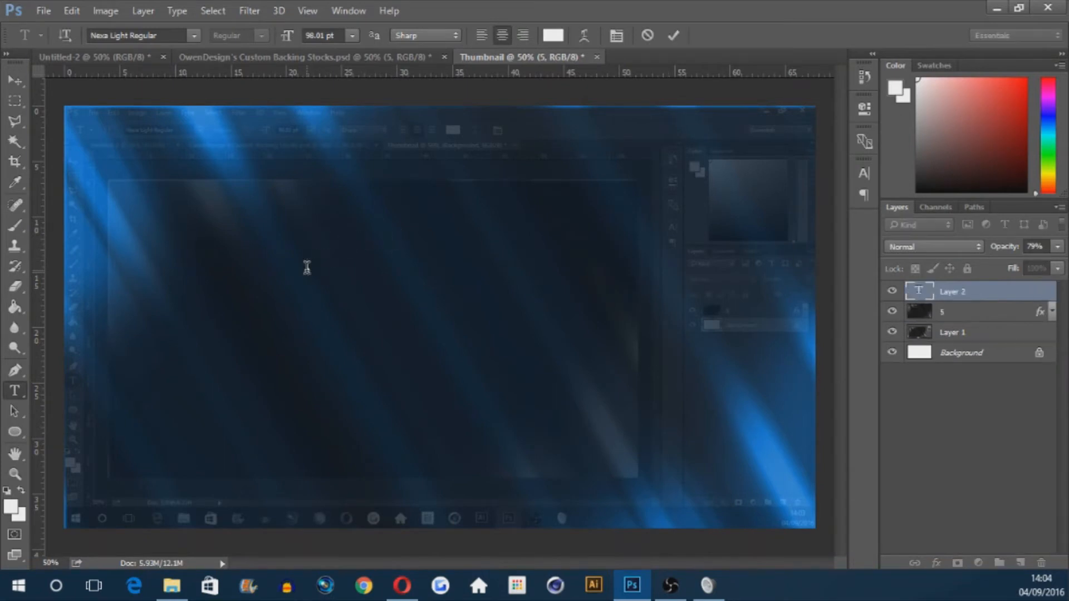
pyautogui.write('HOW')
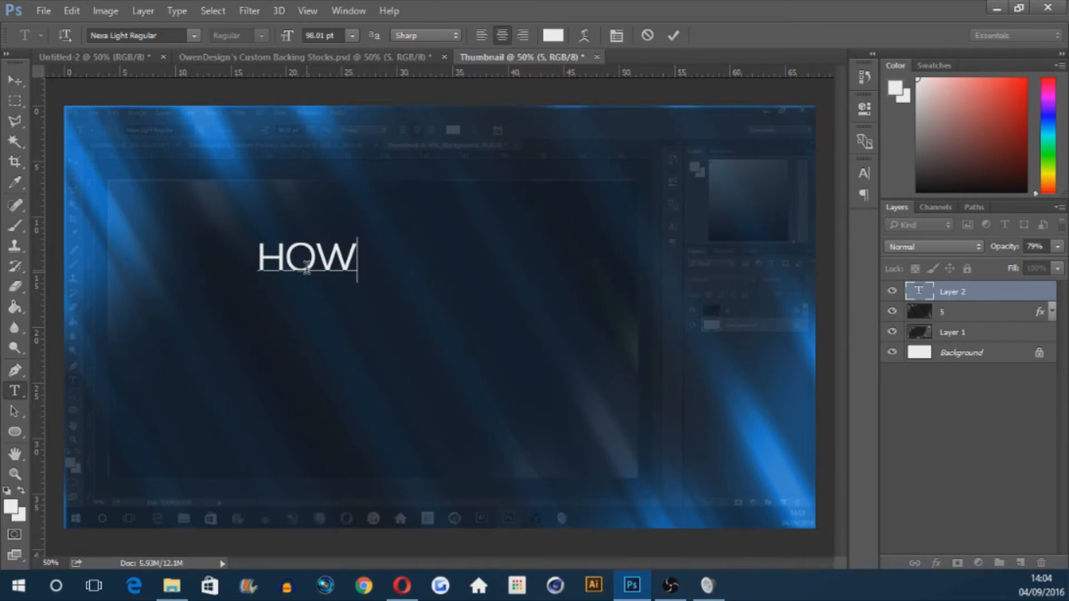
pyautogui.write(' TO MAKE A')
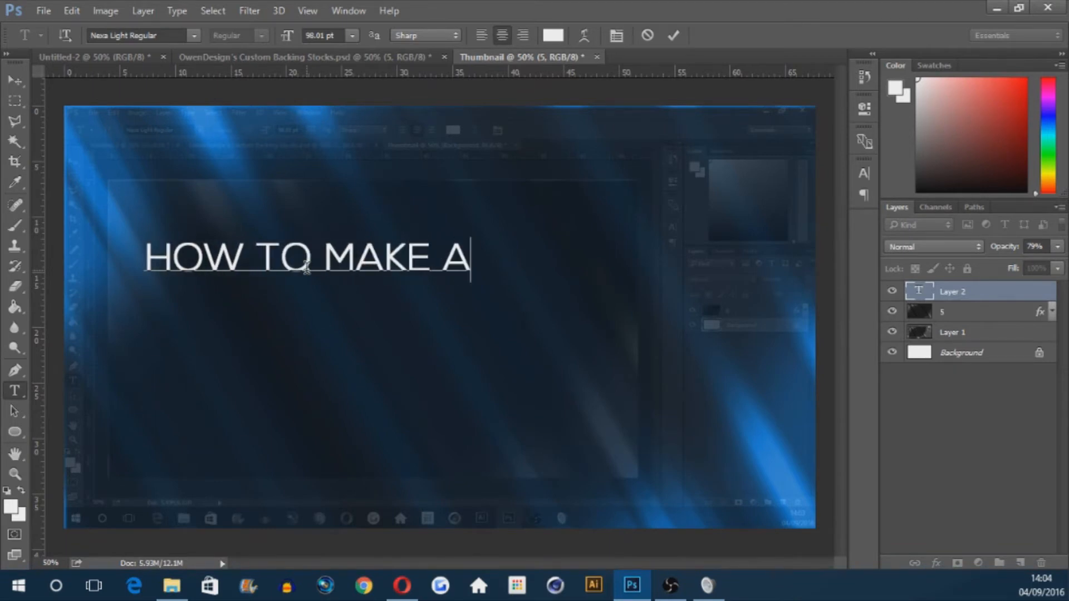
# Step: Change the font of the whole "HOW TO MAKE A" text to Nexa Bold Regular
pyautogui.hotkey('ctrl', 'a')
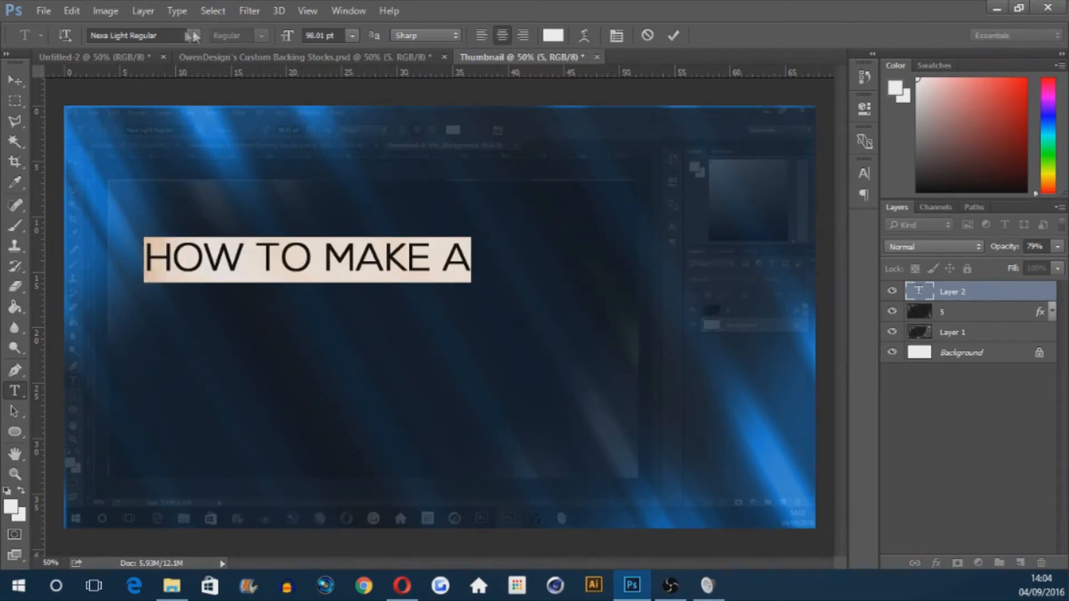
pyautogui.click(172, 34)
pyautogui.write('nexa')
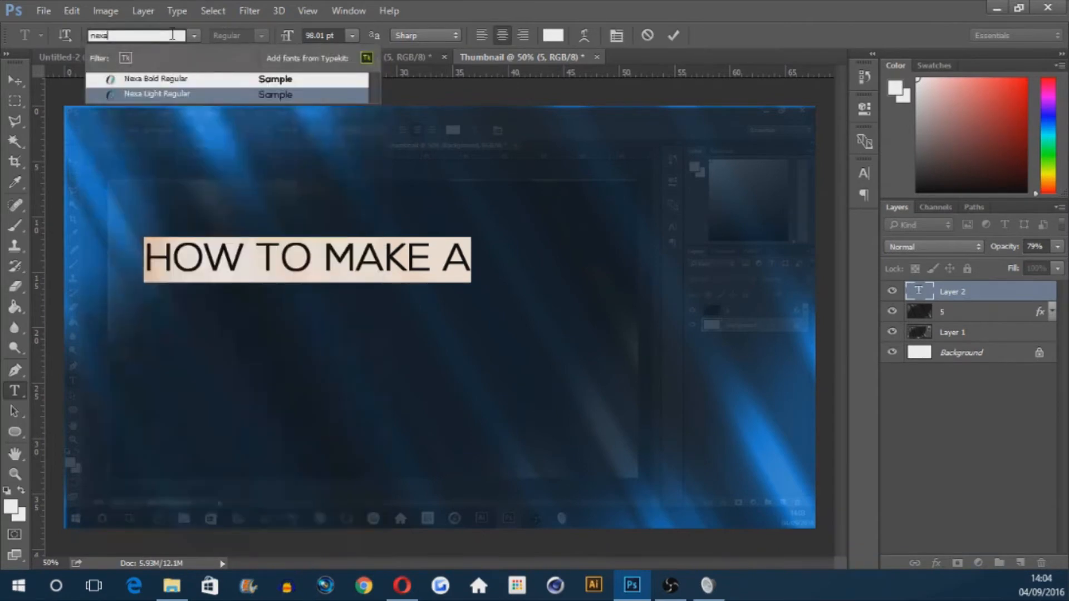
pyautogui.click(176, 79)
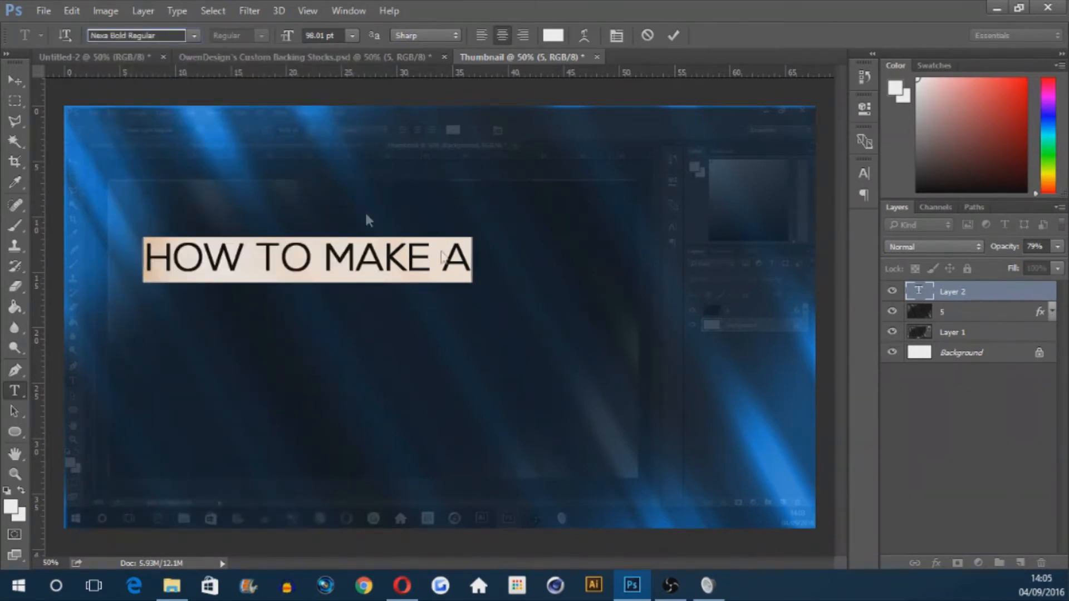
# Step: Add a second line reading "THUMNAIL" below "HOW TO MAKE A" in the same text layer
pyautogui.click(457, 252)
pyautogui.click(470, 251)
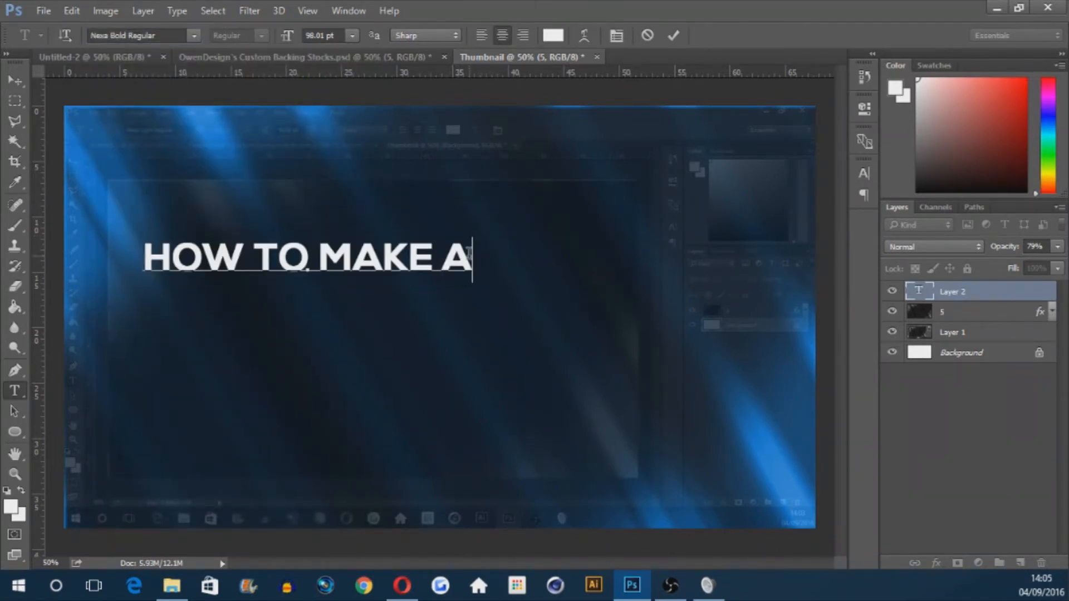
pyautogui.press('Return')
pyautogui.write('THU')
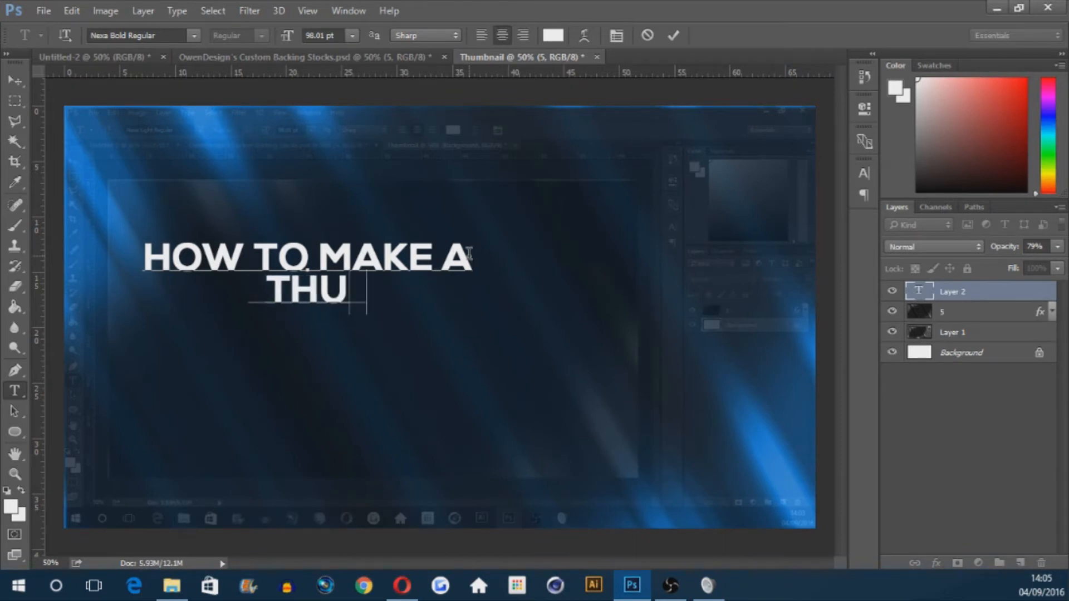
pyautogui.write('MNAILS')
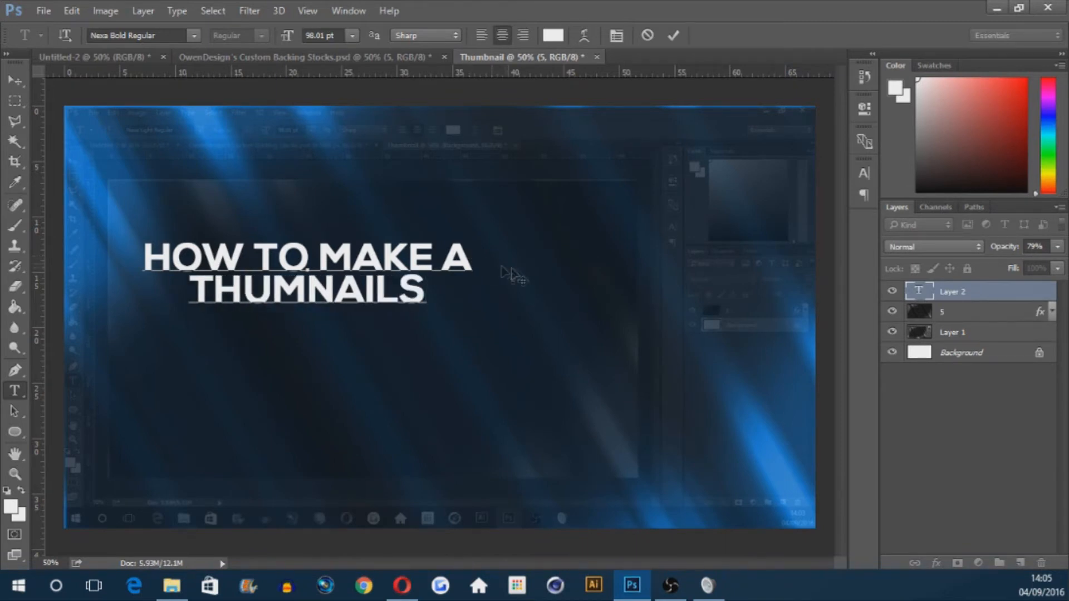
pyautogui.moveTo(429, 281); pyautogui.dragTo(181, 310)
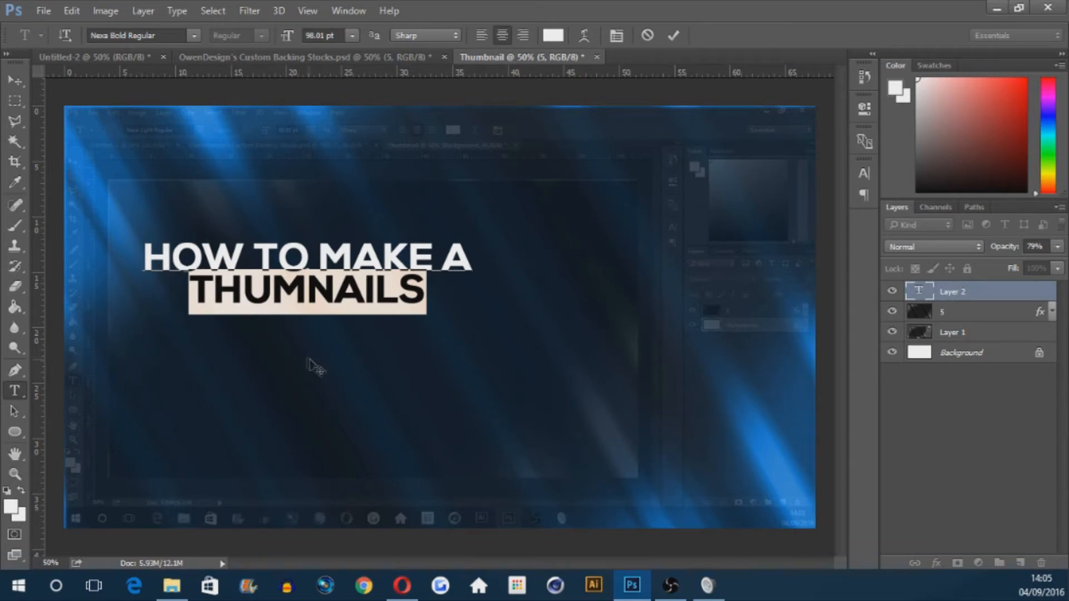
pyautogui.click(414, 306)
pyautogui.press('BackSpace')
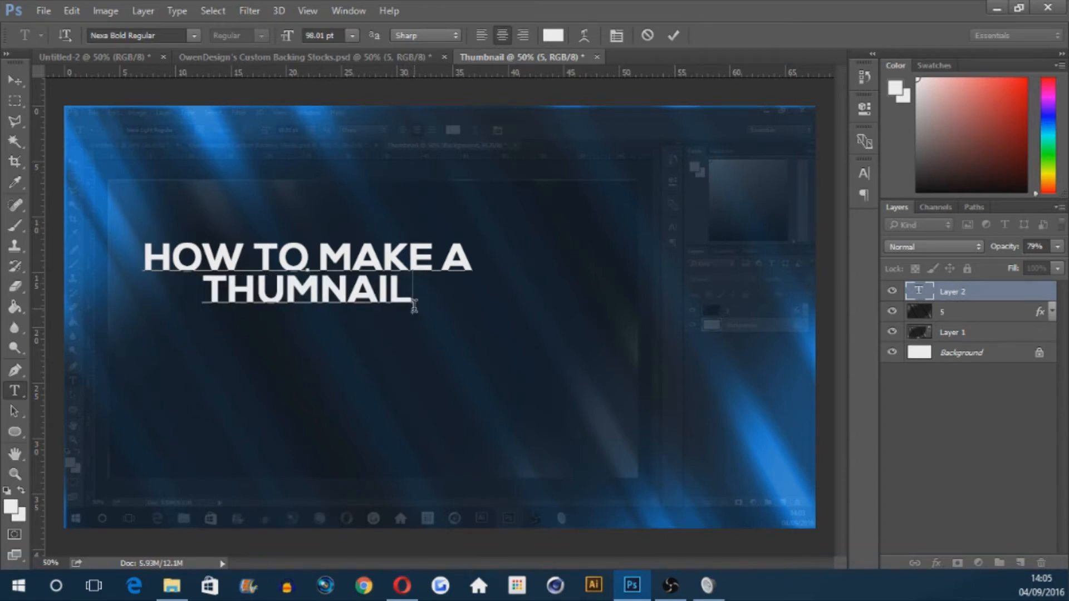
# Step: Enlarge the word "THUMNAIL" to a font size of 153.01 pt so it matches the first line's width
pyautogui.moveTo(195, 295); pyautogui.dragTo(457, 311)
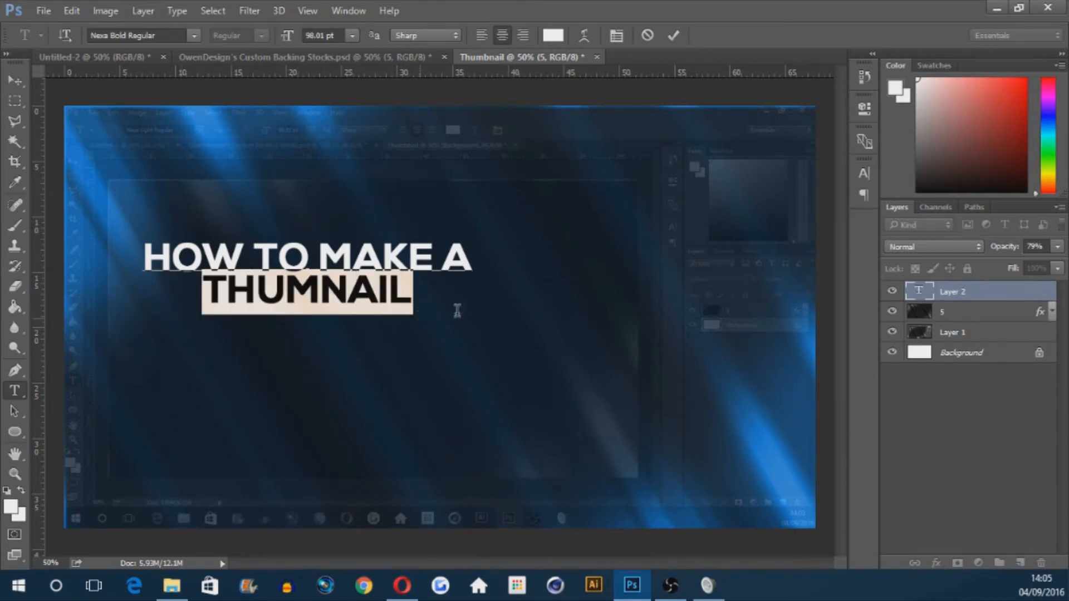
pyautogui.click(864, 174)
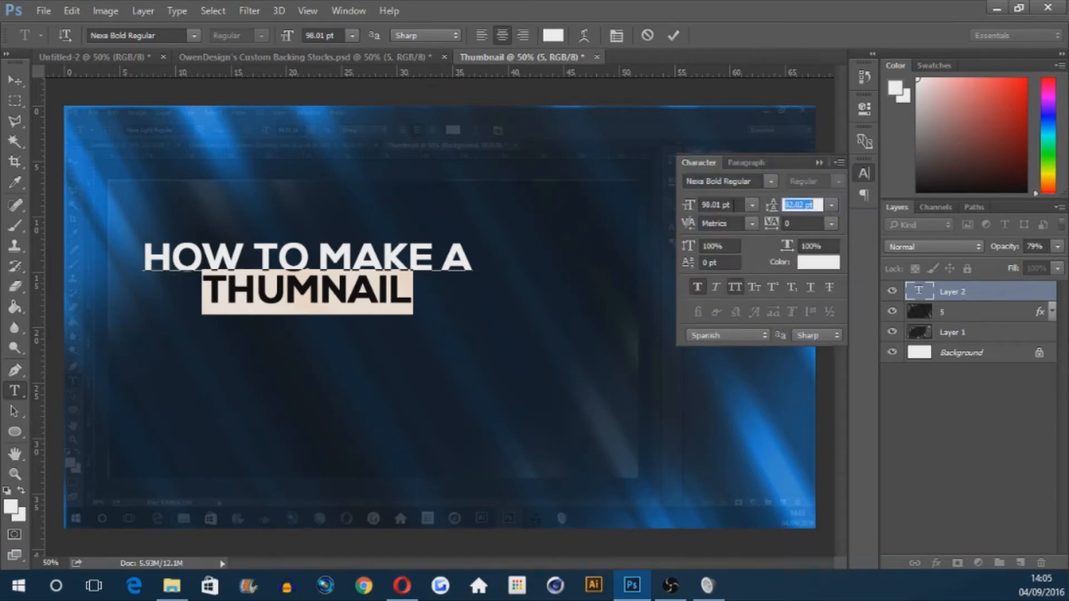
pyautogui.moveTo(688, 205); pyautogui.dragTo(731, 217)
pyautogui.press('Tab')
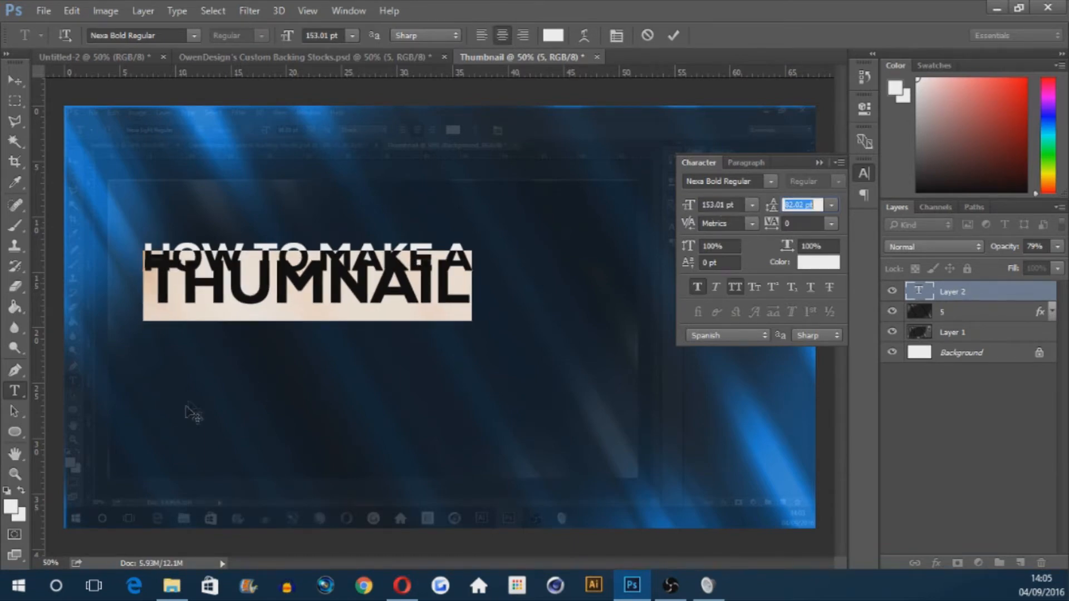
# Step: Set the leading of both text lines to 114.02 pt so they no longer overlap
pyautogui.click(332, 307)
pyautogui.moveTo(330, 305); pyautogui.dragTo(108, 247)
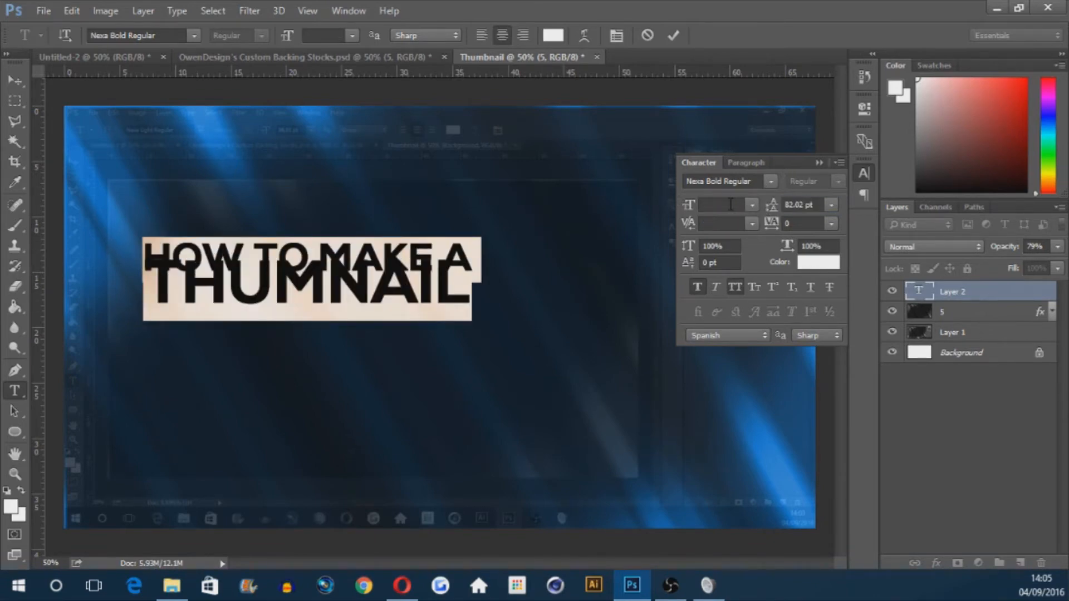
pyautogui.moveTo(772, 209); pyautogui.dragTo(799, 215)
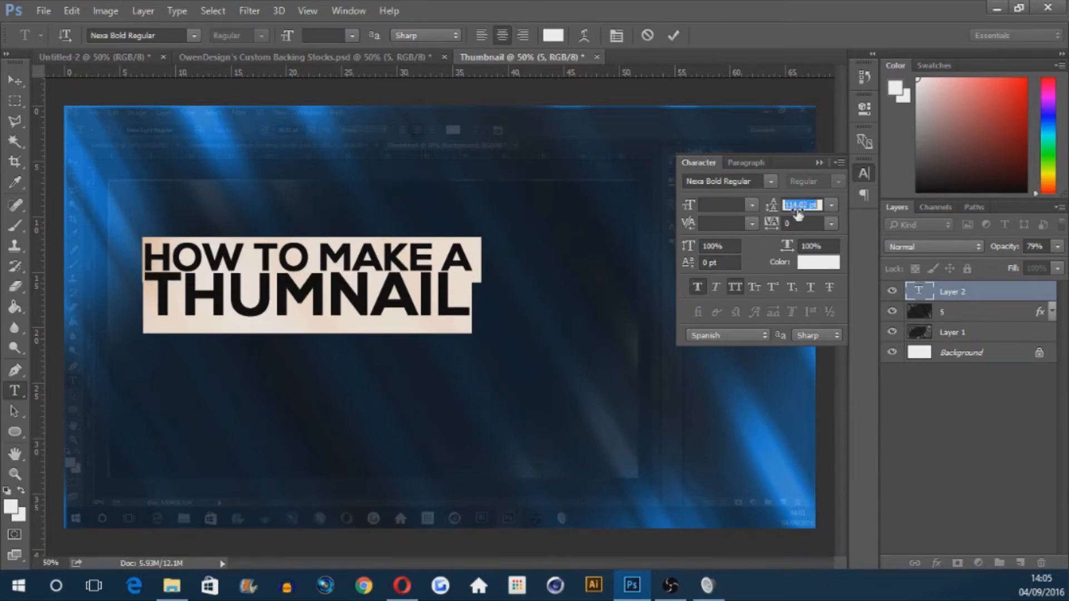
pyautogui.click(347, 12)
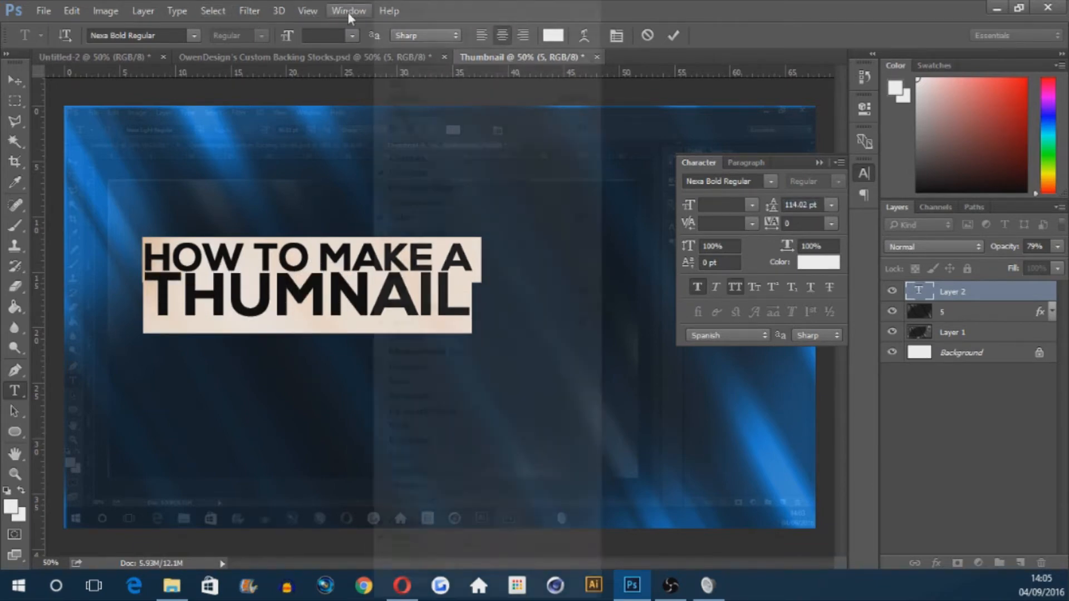
pyautogui.click(448, 174)
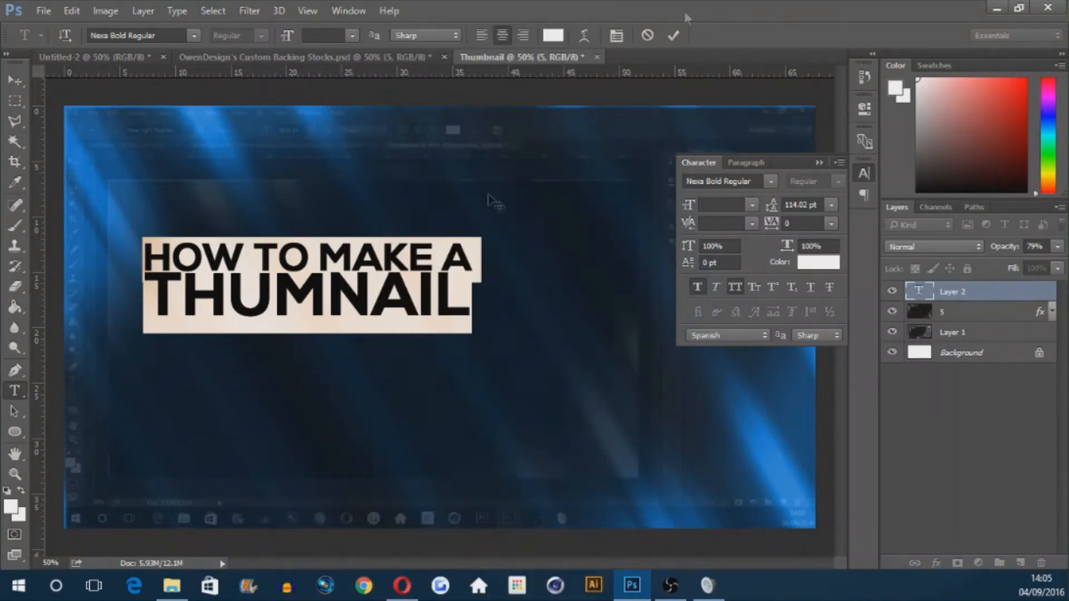
pyautogui.click(375, 305)
pyautogui.moveTo(470, 300); pyautogui.dragTo(73, 308)
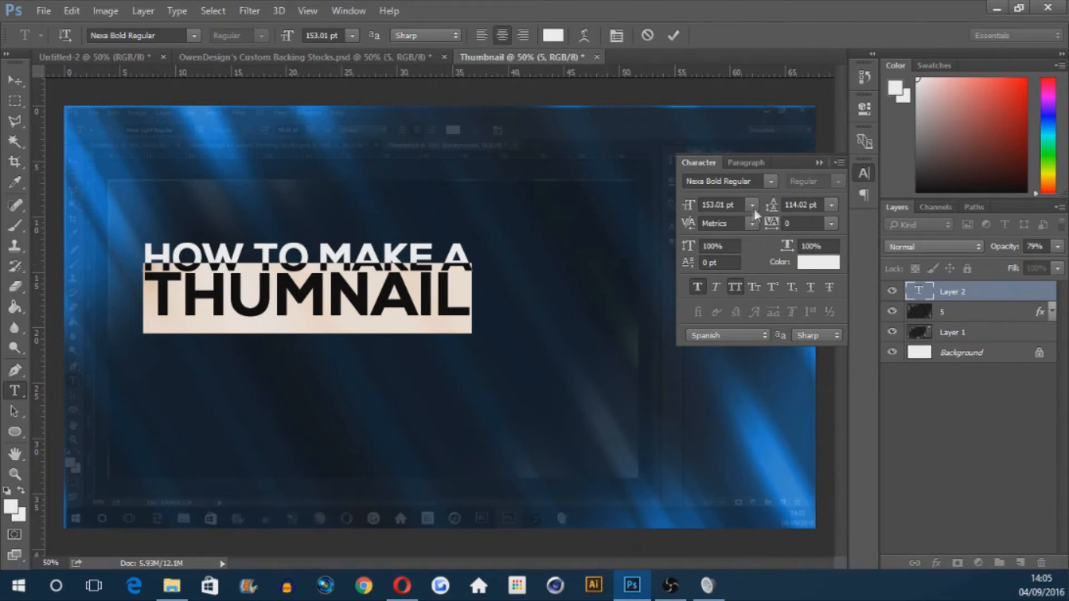
pyautogui.click(375, 277)
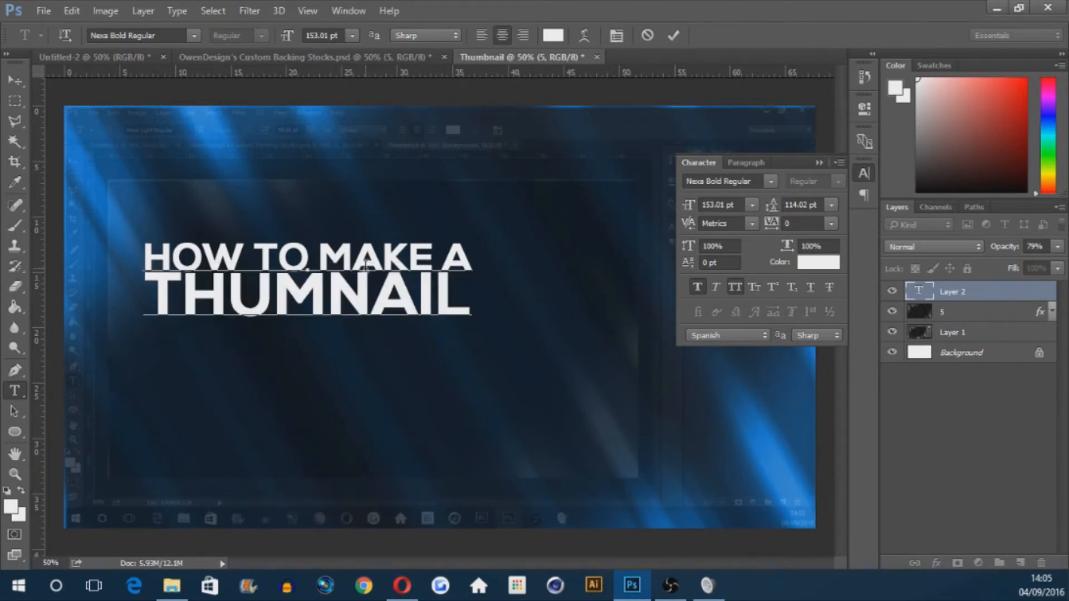
pyautogui.press('ctrl')
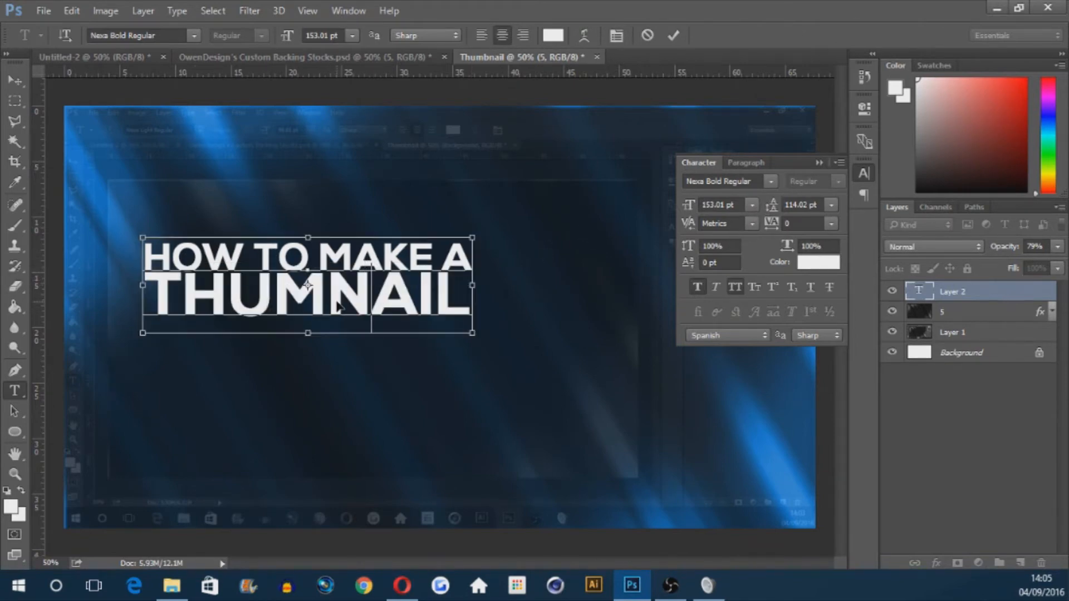
pyautogui.hotkey('ctrl', 'a')
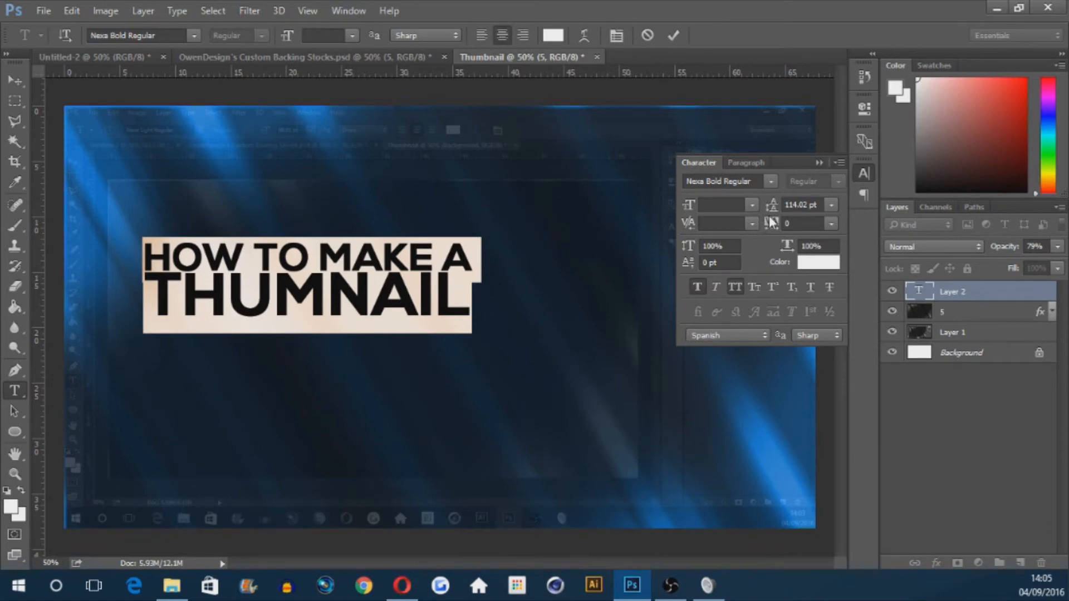
pyautogui.click(452, 261)
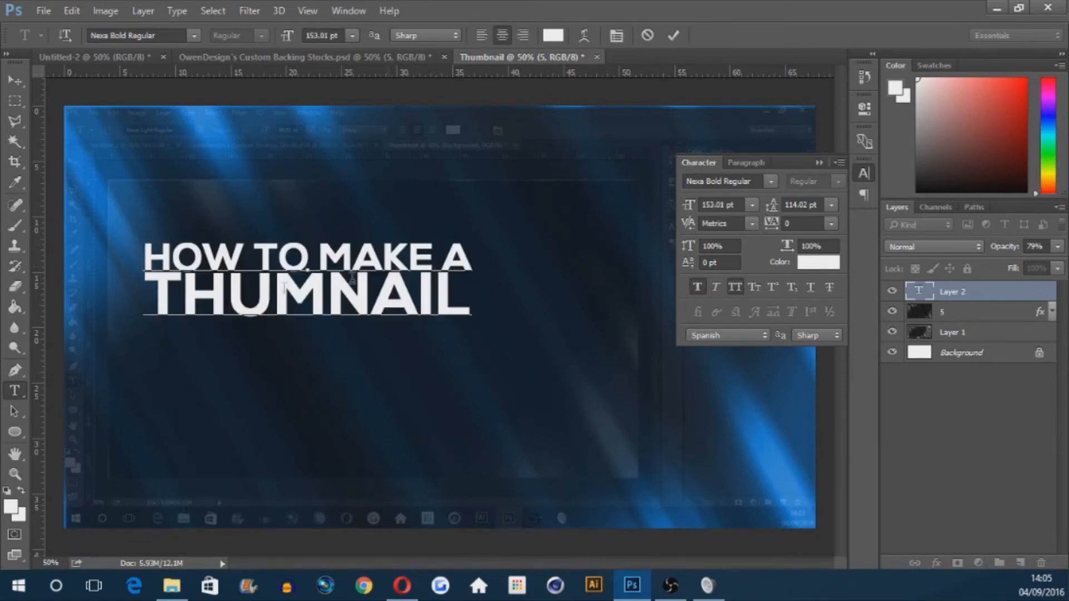
# Step: Commit the title text, scale it proportionally to 182.40% and centre it on the canvas
pyautogui.click(673, 36)
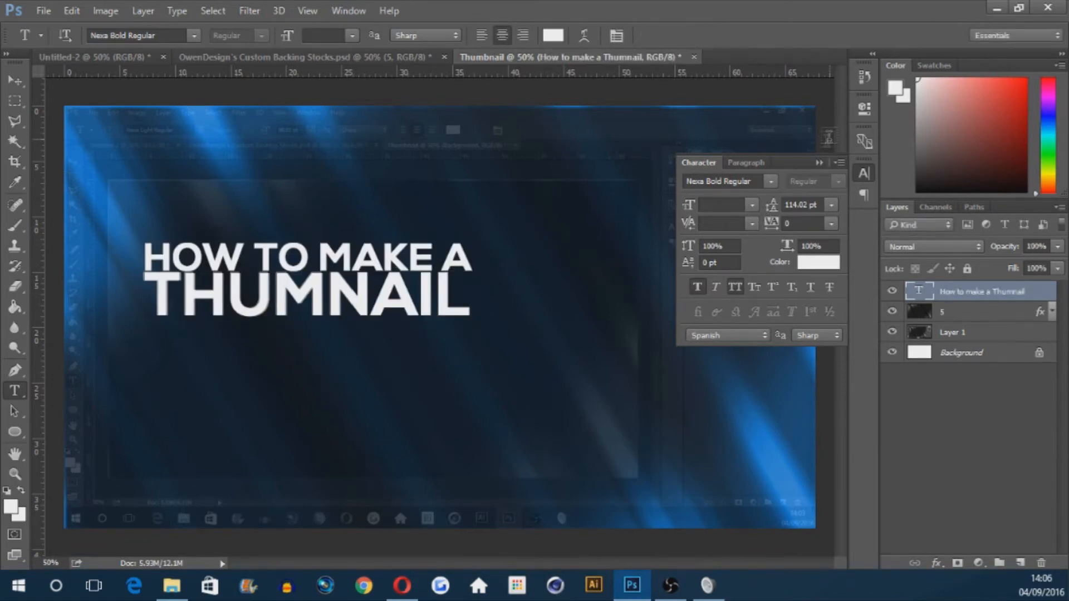
pyautogui.click(819, 162)
pyautogui.hotkey('ctrl', 't')
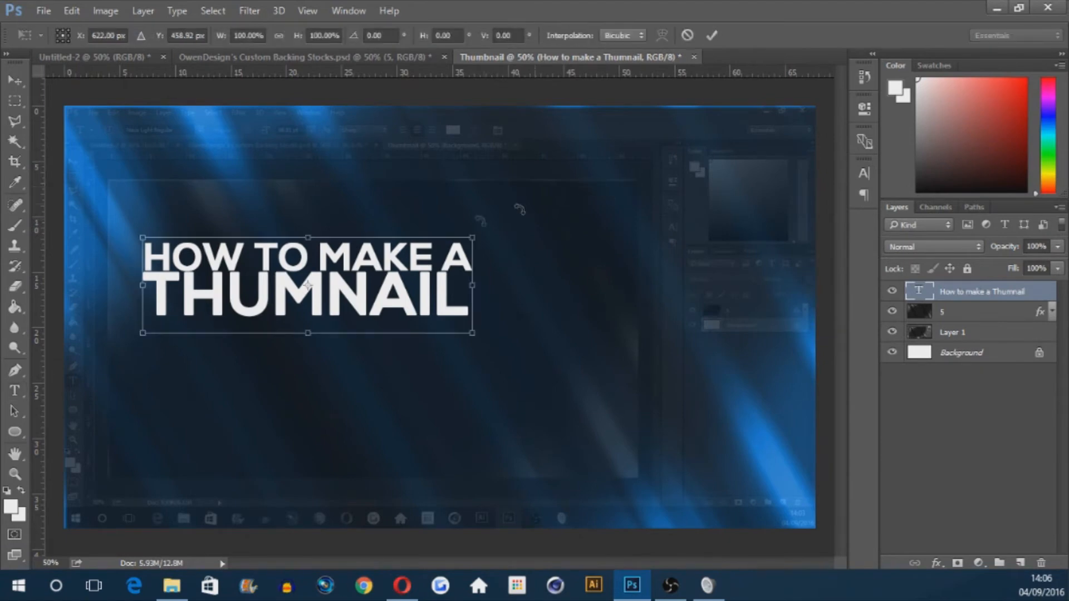
pyautogui.moveTo(470, 236); pyautogui.dragTo(752, 197)
pyautogui.moveTo(504, 214); pyautogui.dragTo(503, 270)
pyautogui.click(710, 36)
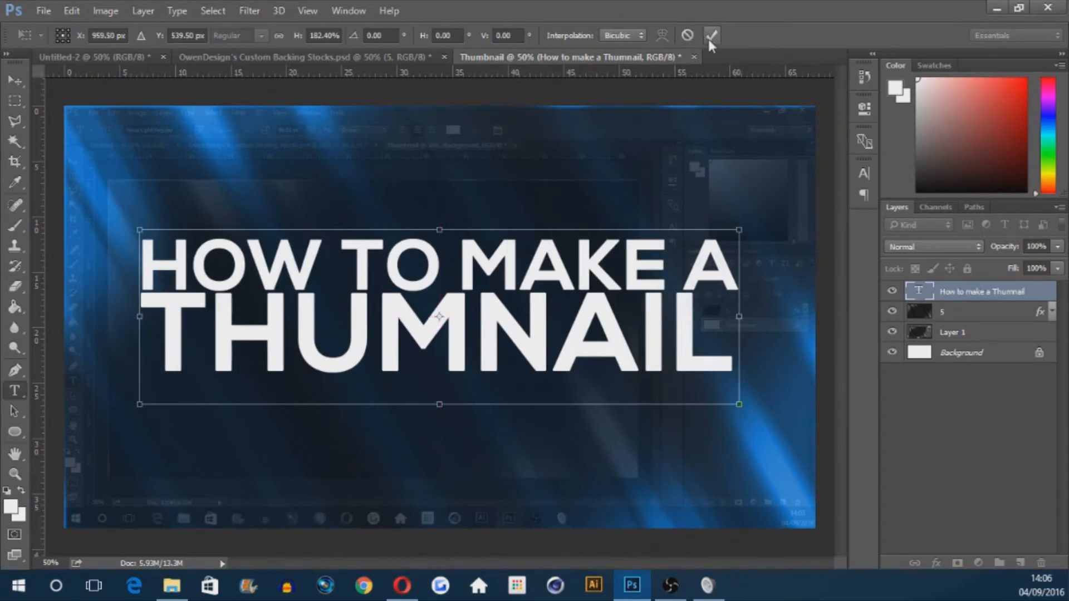
# Step: Recolour only the word "THUMNAIL" in the title to a bright cyan
pyautogui.moveTo(714, 340); pyautogui.dragTo(149, 309)
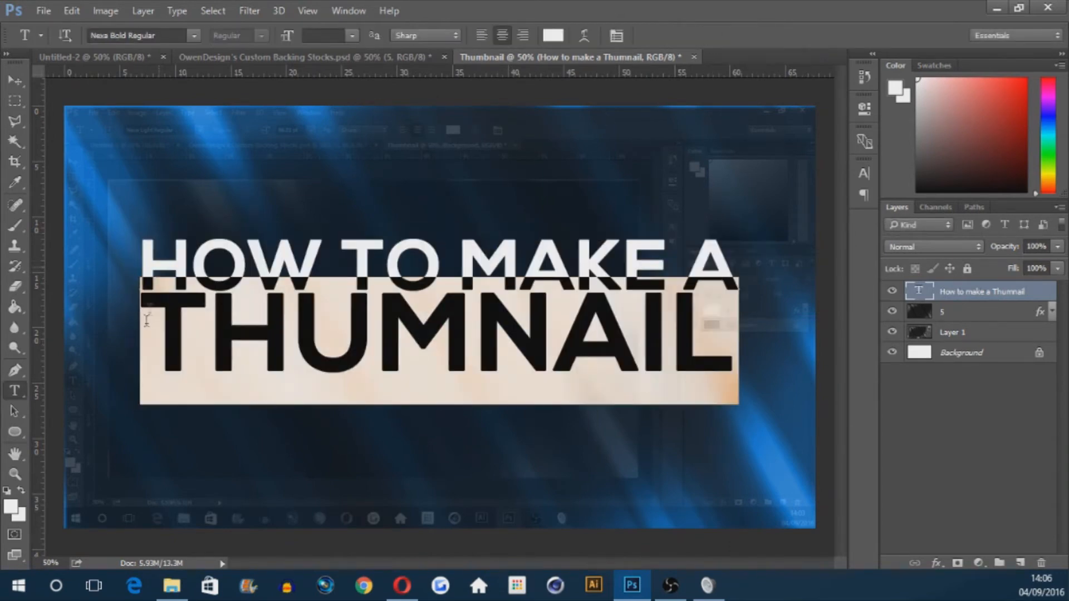
pyautogui.click(1053, 134)
pyautogui.click(1021, 91)
pyautogui.click(641, 352)
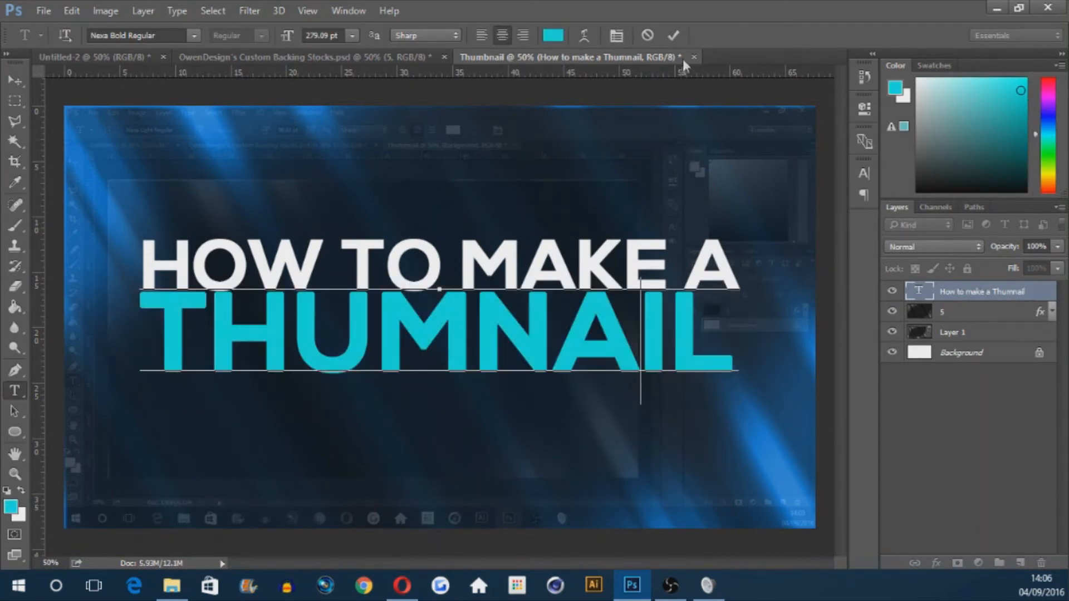
# Step: Commit the title text and, on a new layer, draw a closed curved Pen path across the T of "TO" and the U of "THUMNAIL"
pyautogui.click(674, 36)
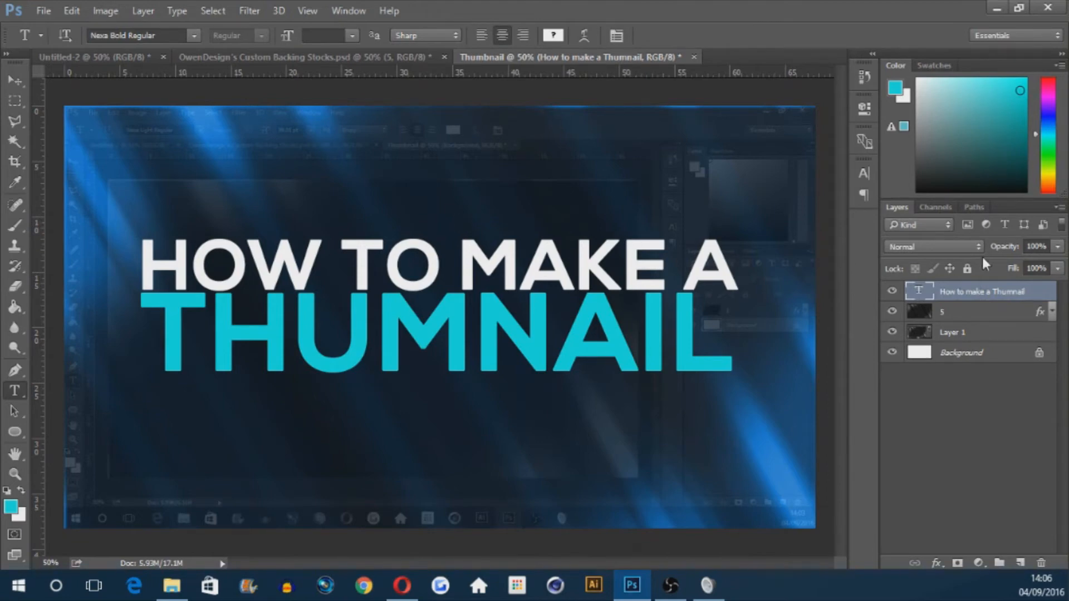
pyautogui.click(1020, 564)
pyautogui.press('p')
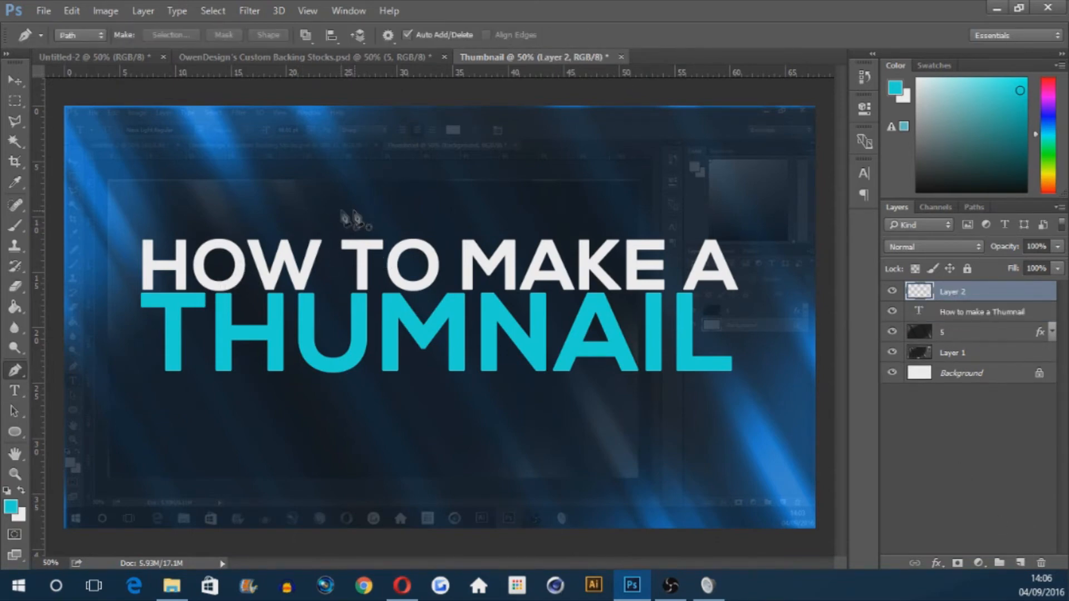
pyautogui.click(352, 208)
pyautogui.moveTo(246, 395); pyautogui.dragTo(136, 464)
pyautogui.click(245, 395)
pyautogui.click(293, 399)
pyautogui.moveTo(381, 209); pyautogui.dragTo(376, 133)
pyautogui.keyDown('alt'); pyautogui.click(382, 210); pyautogui.keyUp('alt')
pyautogui.click(353, 209)
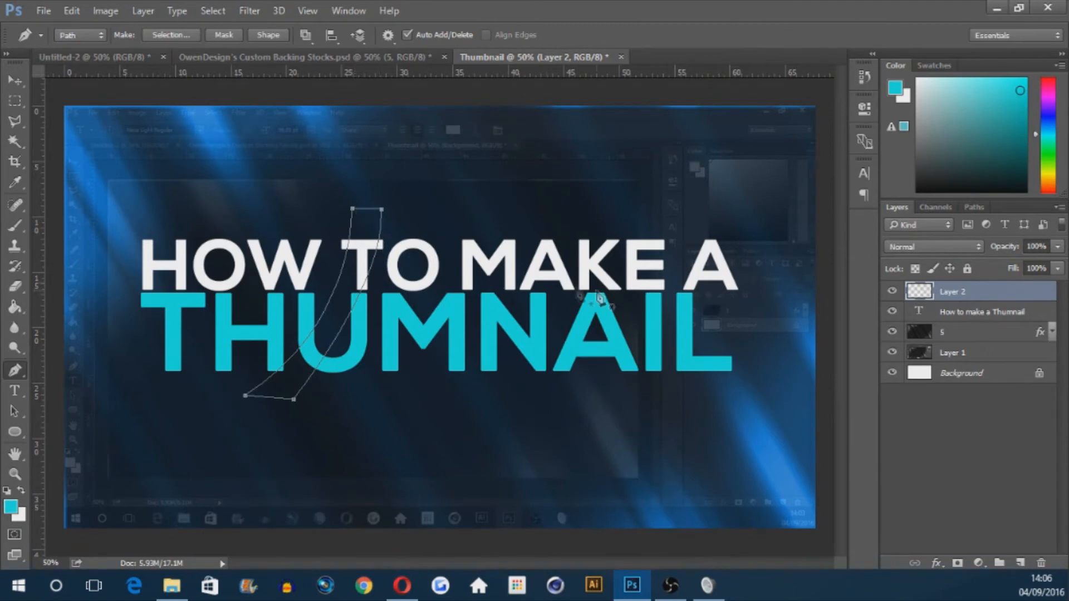
# Step: Convert the curved path into a selection, fill it with the title's cyan and deselect
pyautogui.rightClick(345, 274)
pyautogui.press('Escape')
pyautogui.press('i')
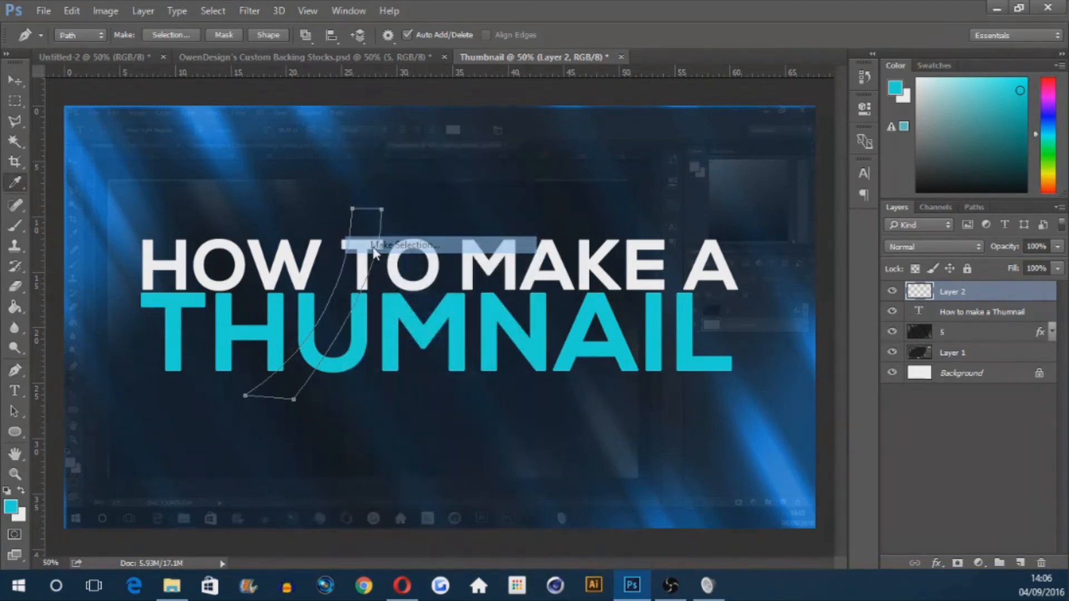
pyautogui.click(787, 175)
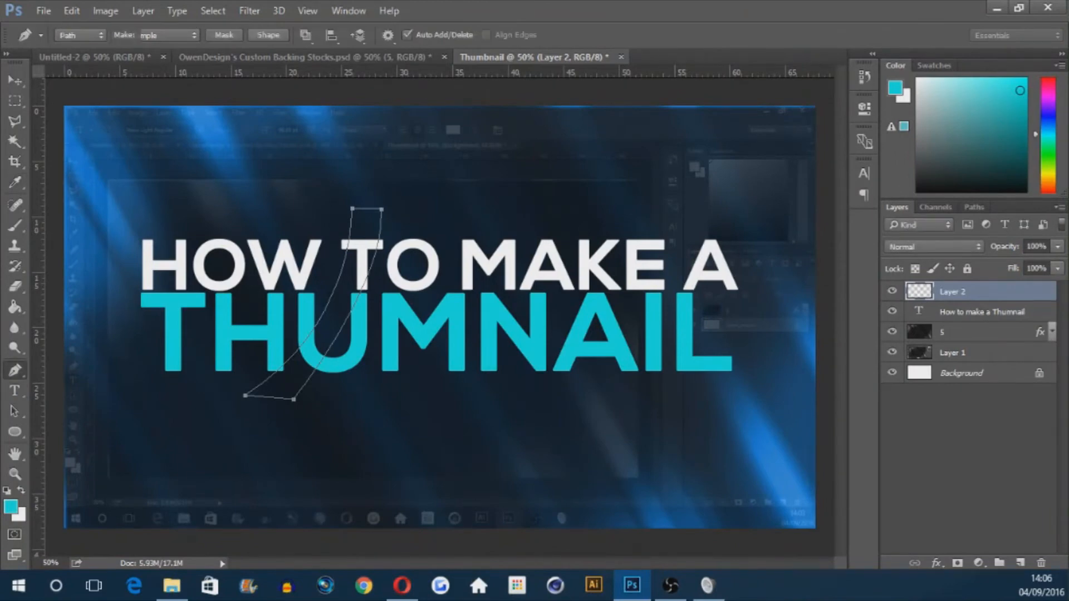
pyautogui.press('g')
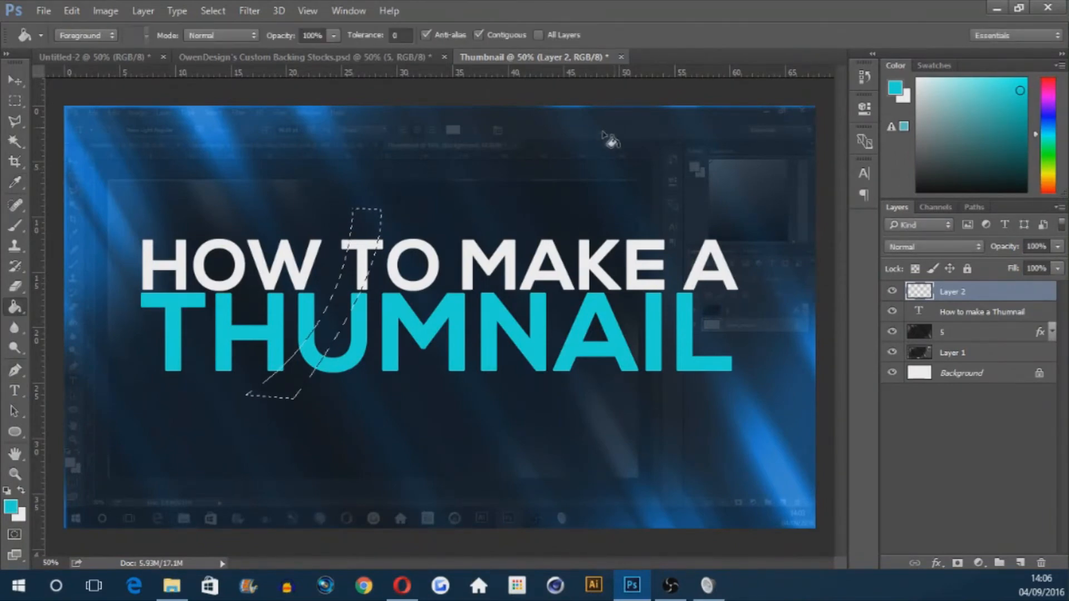
pyautogui.click(368, 258)
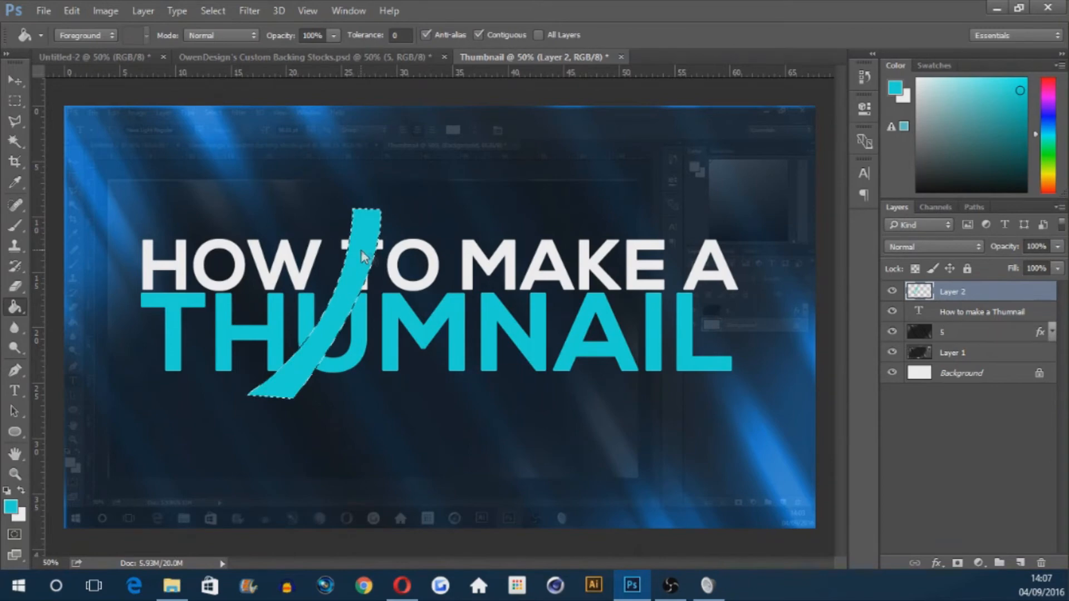
pyautogui.hotkey('ctrl', 'd')
# Step: Clip the cyan band layer to the title text, duplicate it and clip the copy to the text as well
pyautogui.rightClick(1008, 291)
pyautogui.click(861, 300)
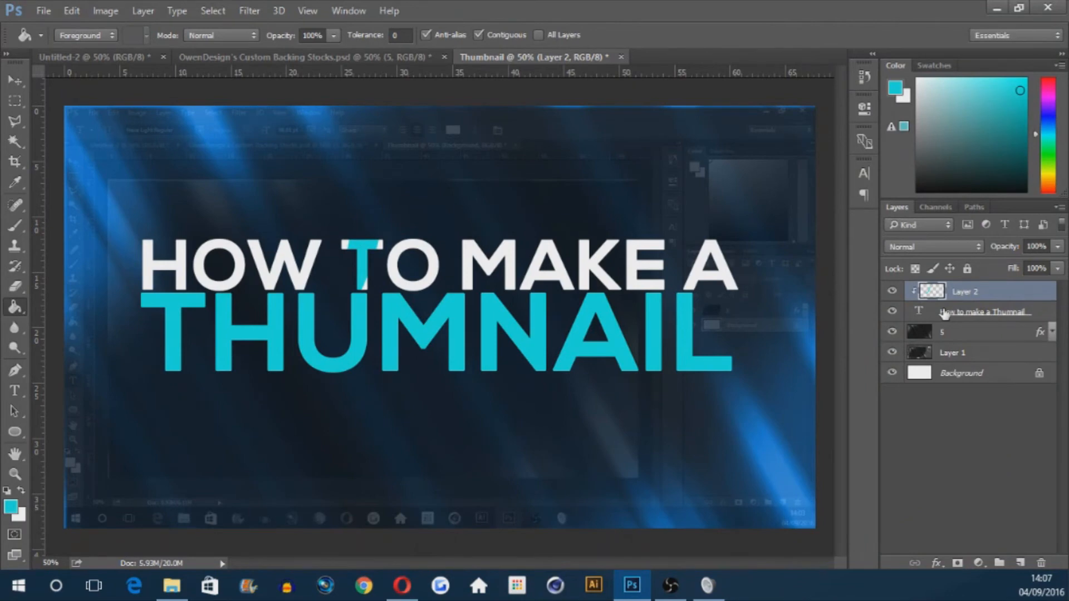
pyautogui.moveTo(980, 292); pyautogui.dragTo(1025, 285)
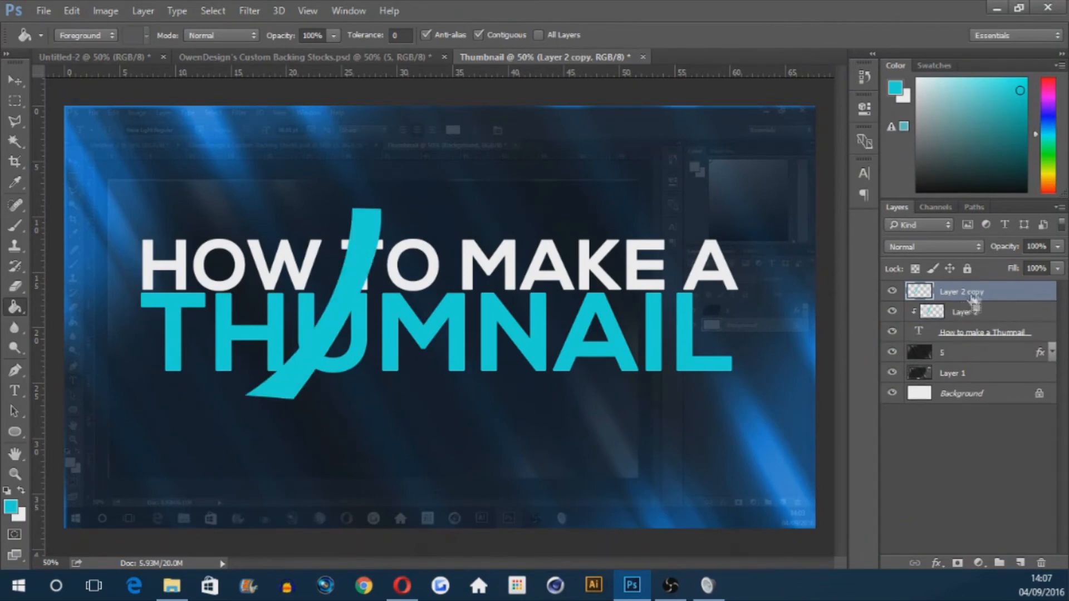
pyautogui.rightClick(1026, 297)
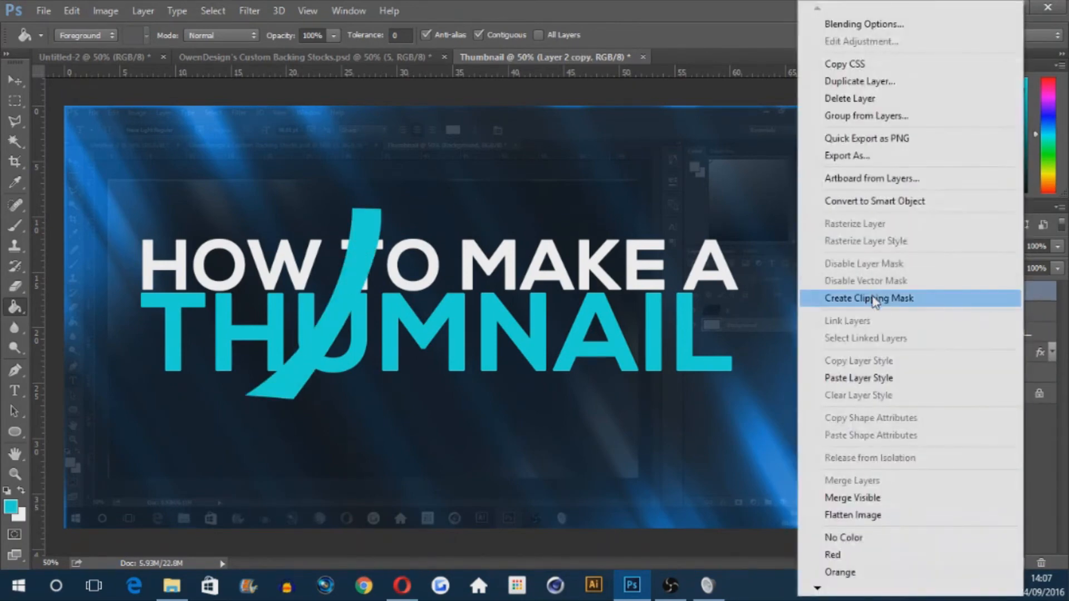
pyautogui.click(874, 295)
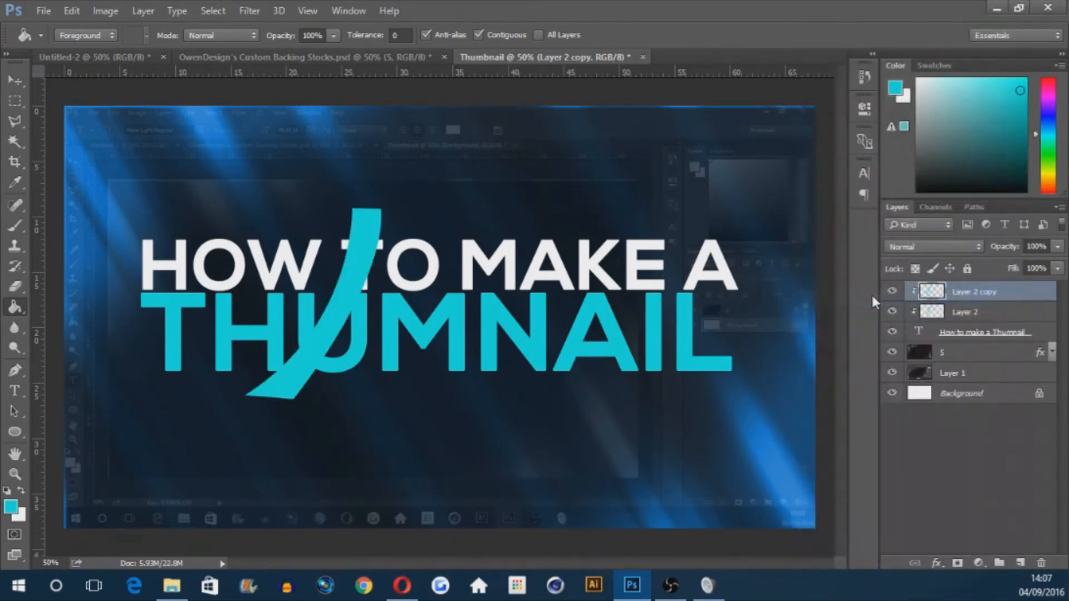
# Step: Fill the duplicated band with the title's white and erase it over the T of "TO" with a soft 108 px Eraser
pyautogui.keyDown('alt'); pyautogui.click(431, 270); pyautogui.keyUp('alt')
pyautogui.click(362, 267)
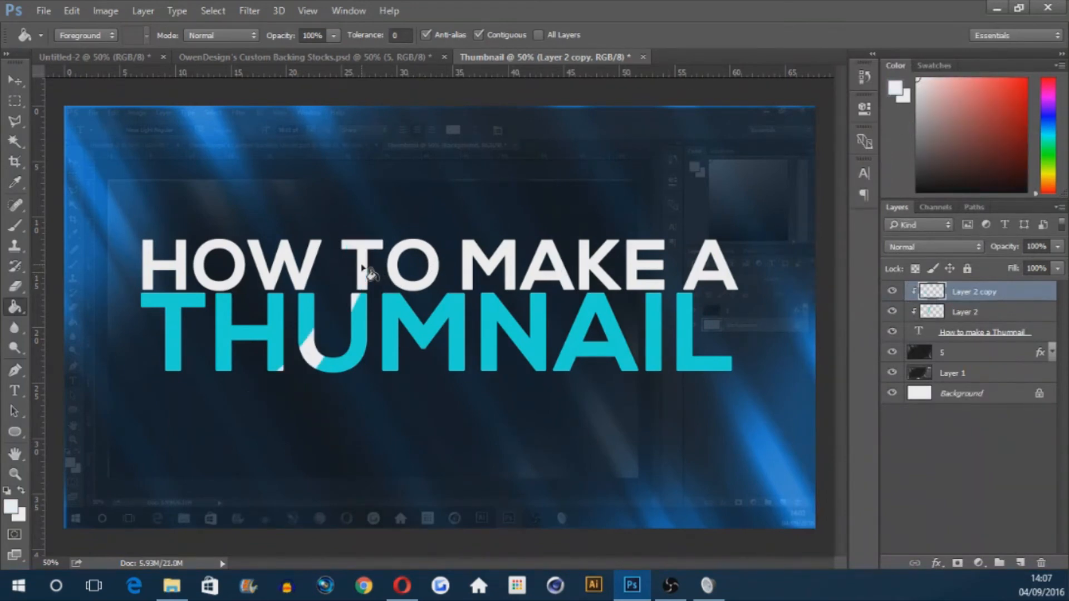
pyautogui.press('e')
pyautogui.keyDown('alt'); pyautogui.rightClick(409, 246); pyautogui.keyUp('alt')
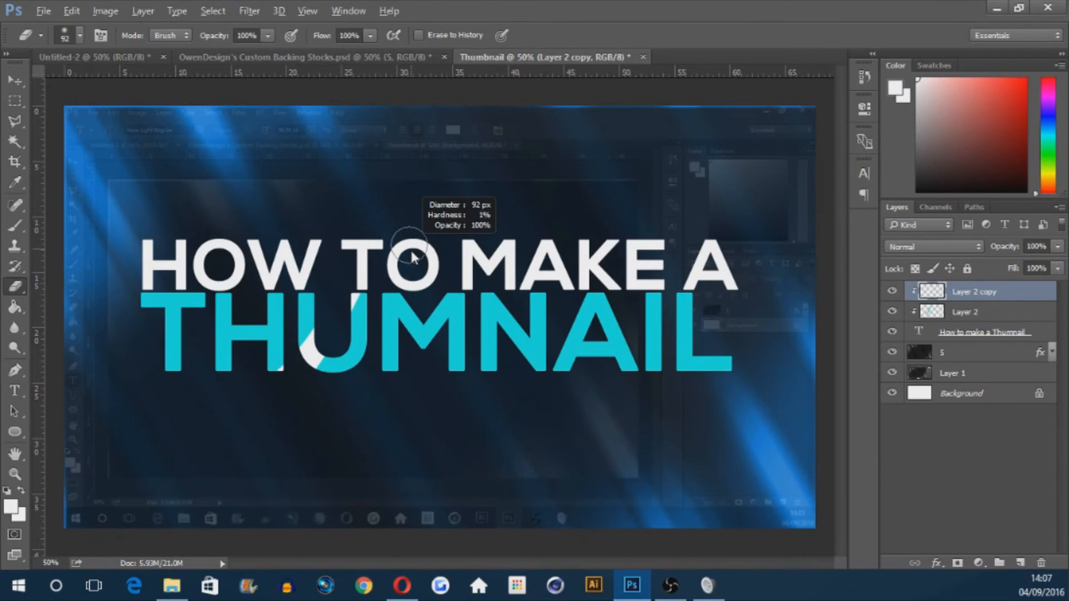
pyautogui.moveTo(426, 546); pyautogui.dragTo(433, 561)
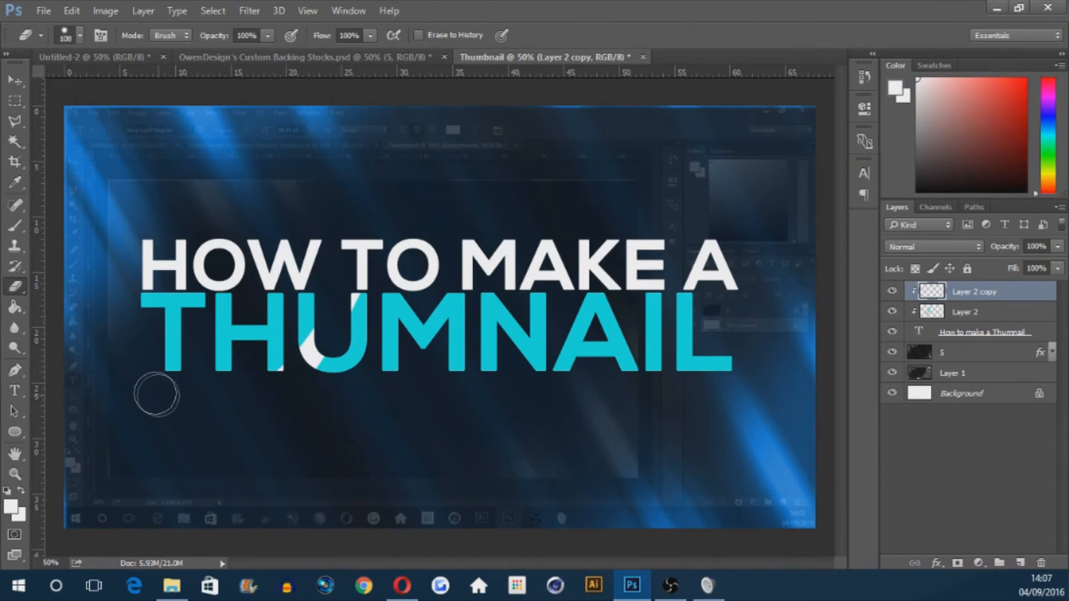
pyautogui.moveTo(352, 250)
pyautogui.mouseDown()
pyautogui.moveTo(387, 255)
pyautogui.moveTo(338, 244)
pyautogui.moveTo(461, 245)
pyautogui.moveTo(341, 260)
pyautogui.moveTo(377, 271)
pyautogui.mouseUp()
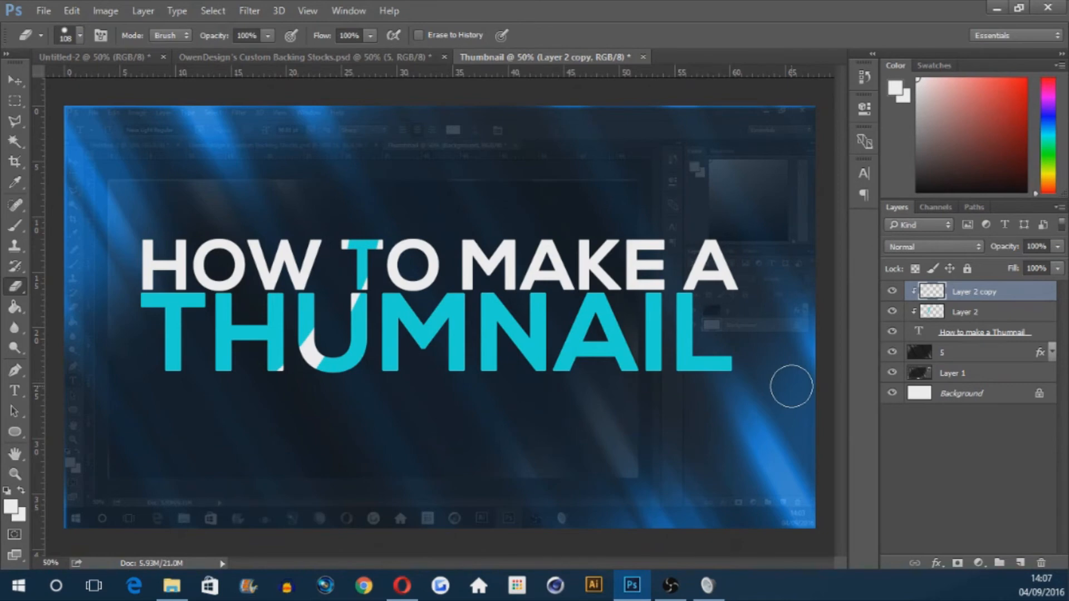
# Step: Add a new layer above the duplicated band and clip it to the title text
pyautogui.click(1018, 562)
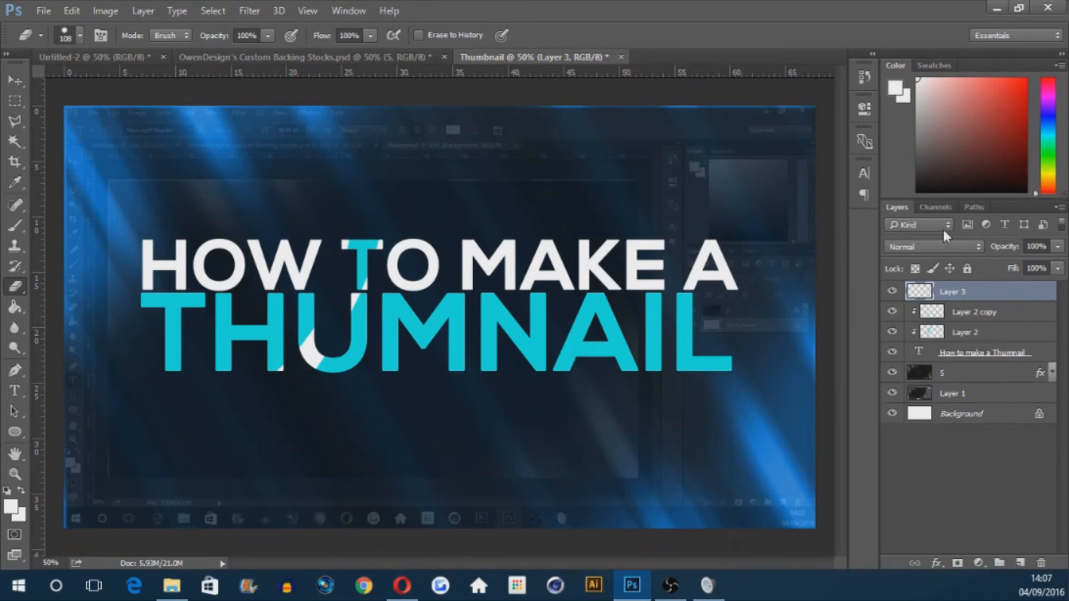
pyautogui.rightClick(1024, 293)
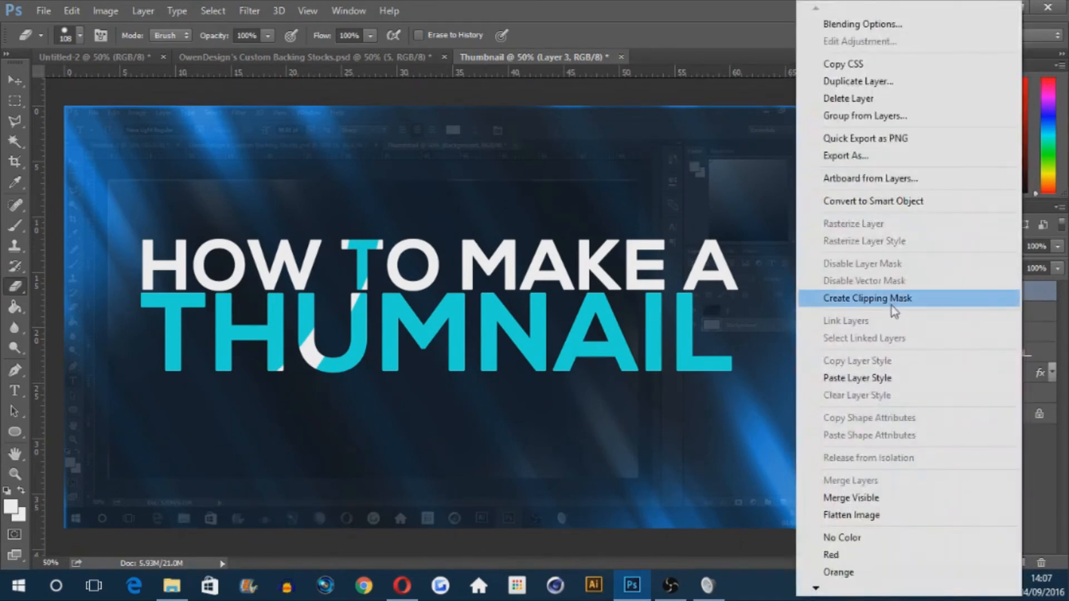
pyautogui.click(891, 304)
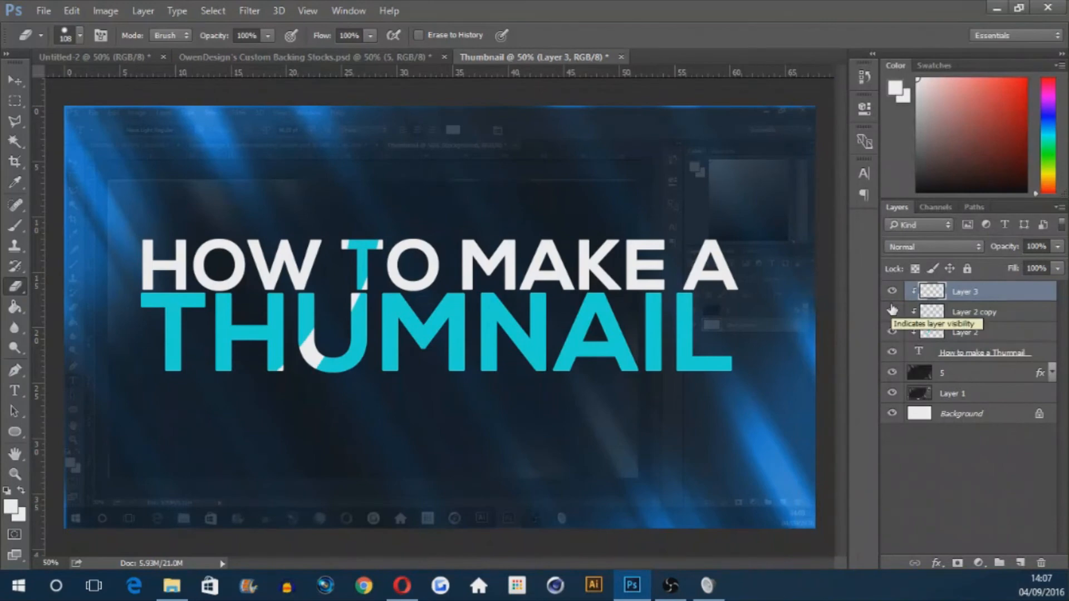
# Step: Draw a closed curved Pen path sweeping across the lower part of the letters A, I and L in "THUMNAIL"
pyautogui.press('p')
pyautogui.click(489, 389)
pyautogui.moveTo(767, 316); pyautogui.dragTo(846, 324)
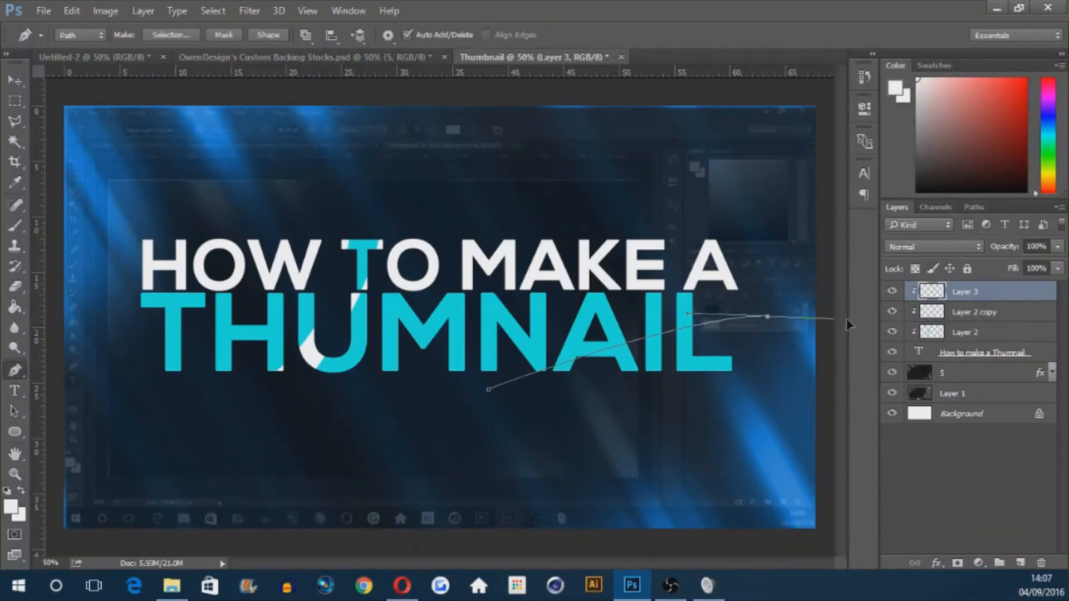
pyautogui.keyDown('alt'); pyautogui.click(767, 317); pyautogui.keyUp('alt')
pyautogui.click(766, 342)
pyautogui.moveTo(534, 410); pyautogui.dragTo(499, 458)
pyautogui.click(534, 411)
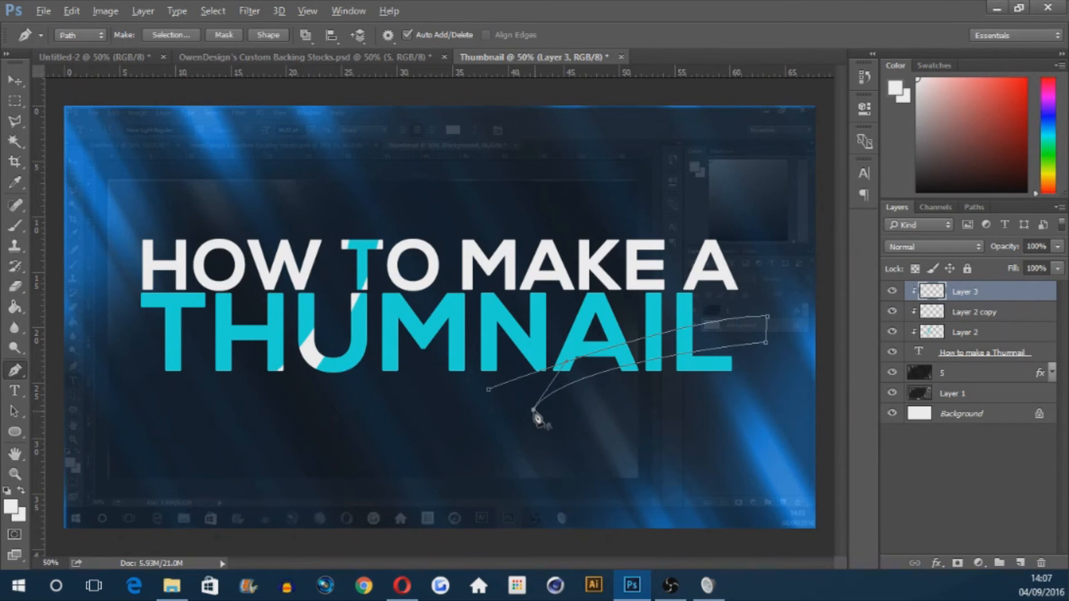
# Step: Convert the path over "AIL" into a selection, fill it with white using the Paint Bucket and deselect
pyautogui.rightClick(642, 357)
pyautogui.press('i')
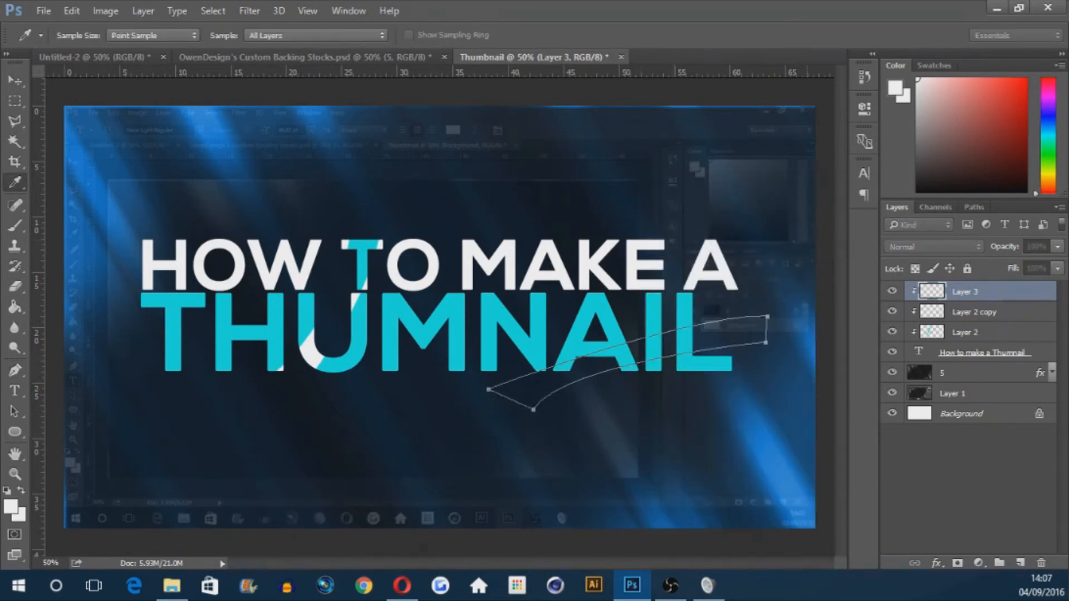
pyautogui.press('p')
pyautogui.hotkey('ctrl', 'Return')
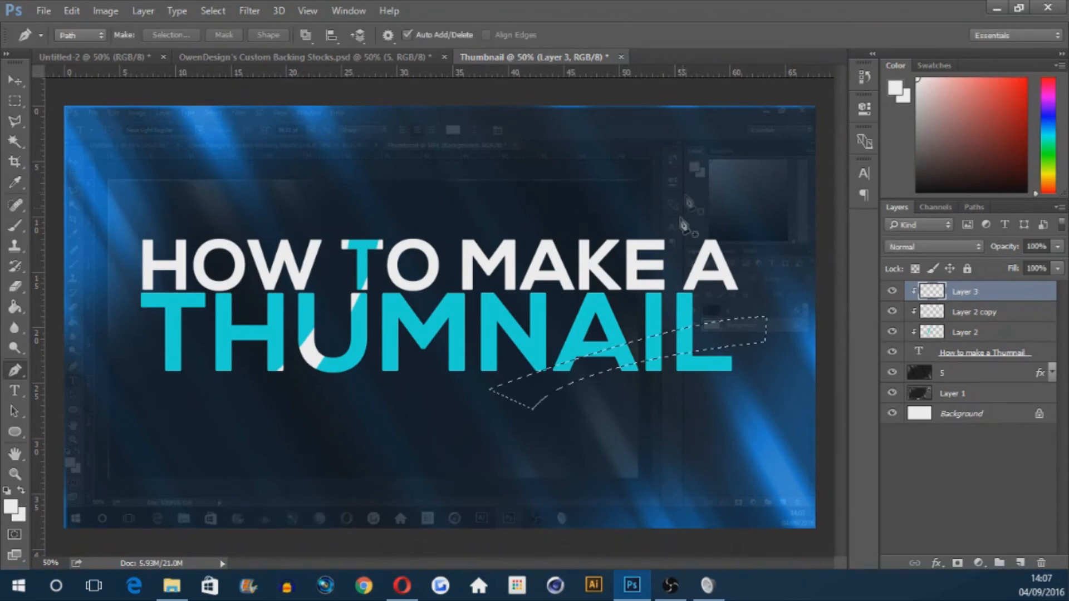
pyautogui.press('g')
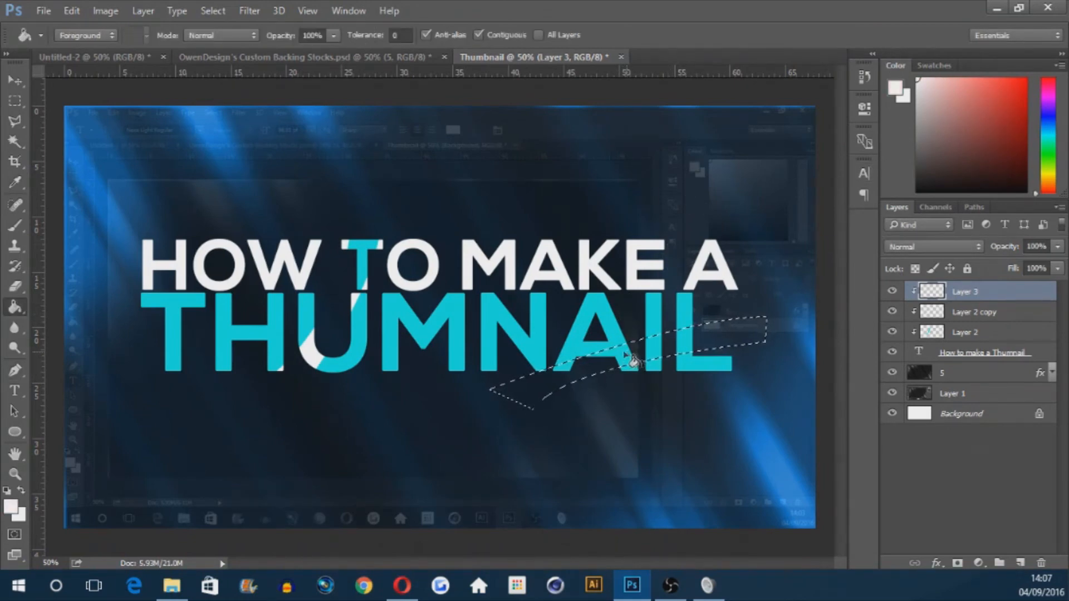
pyautogui.rightClick(15, 311)
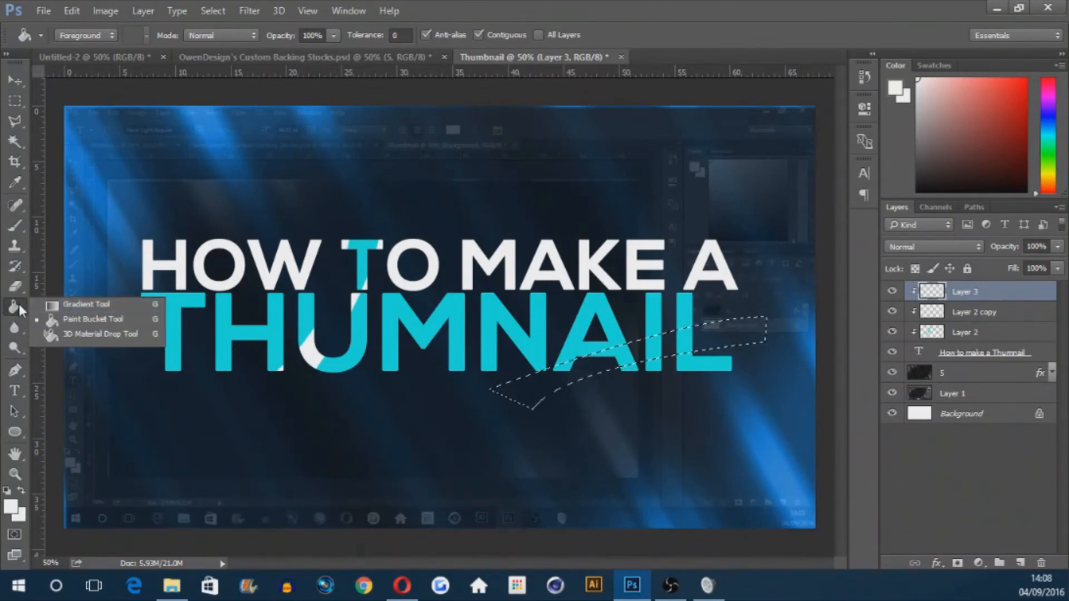
pyautogui.click(82, 326)
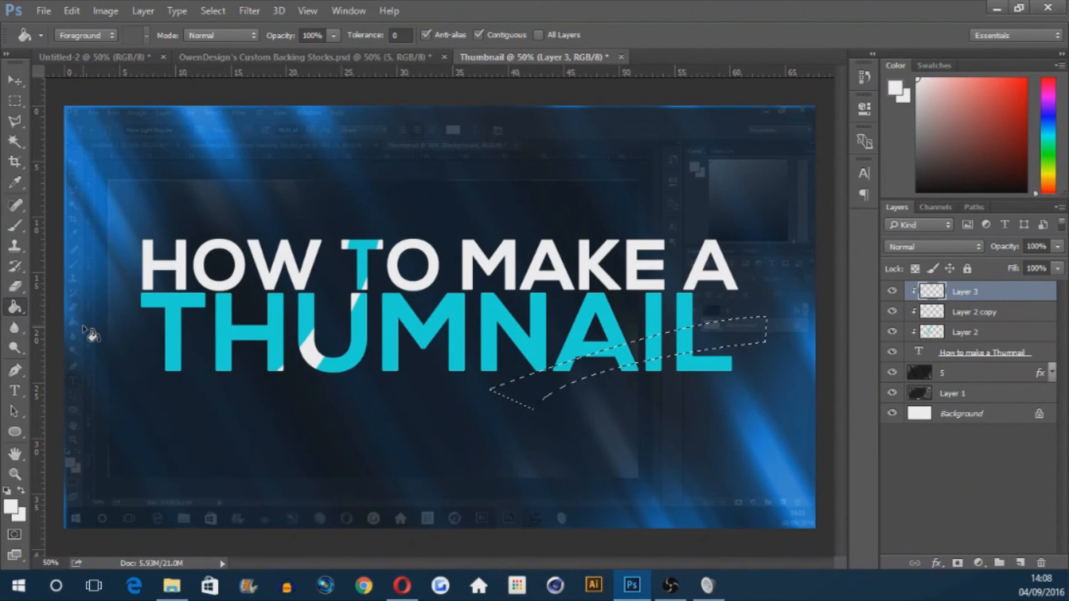
pyautogui.click(635, 362)
pyautogui.hotkey('ctrl', 'd')
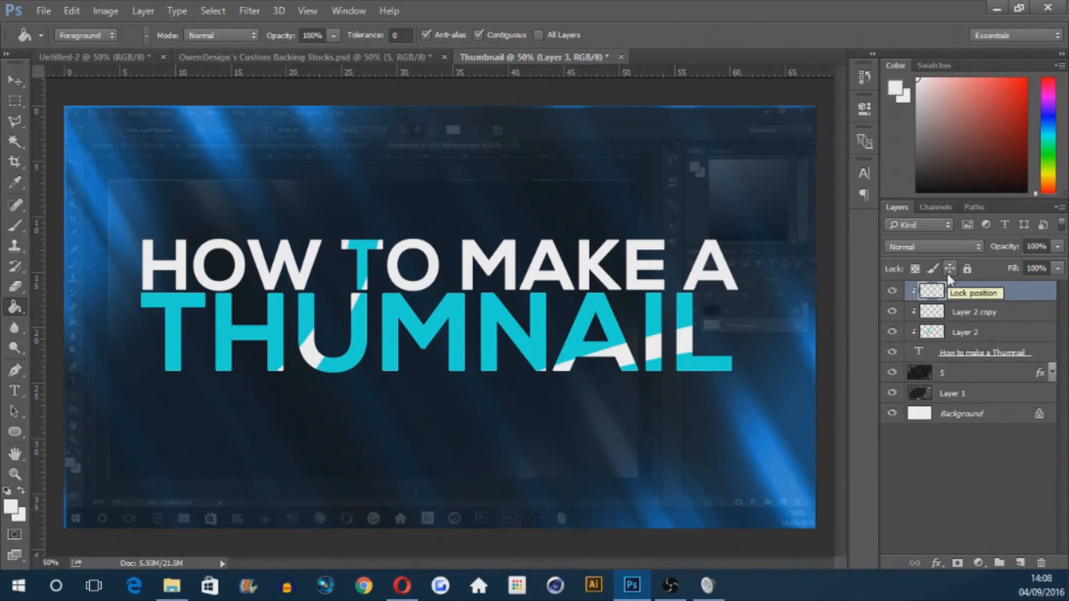
# Step: Add the text line "FOR BEGINNERS" below the title and set its font to Nexa Light Regular
pyautogui.press('t')
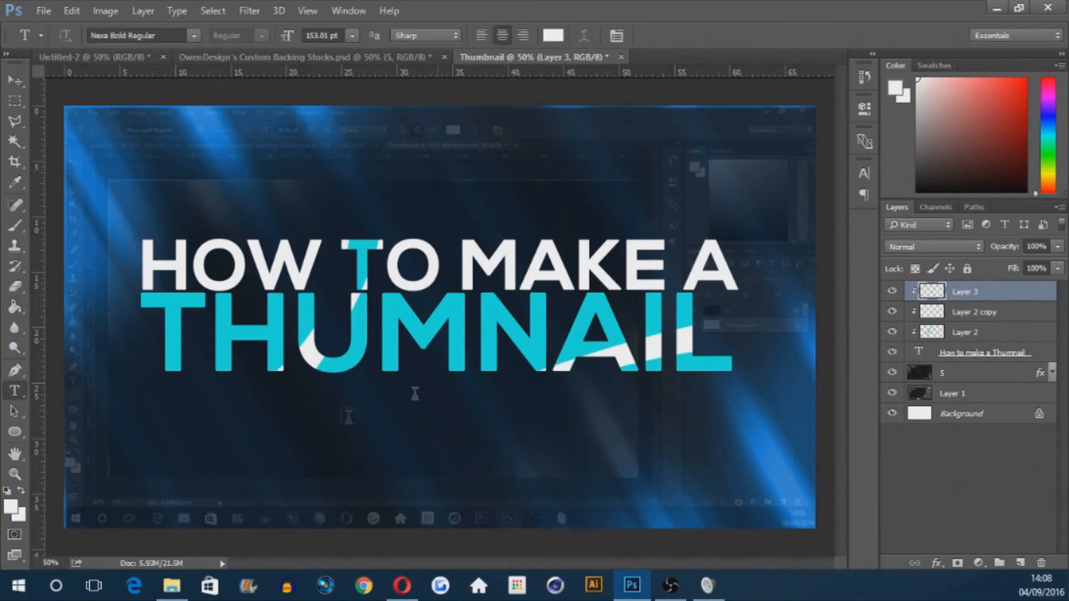
pyautogui.click(336, 469)
pyautogui.write('FOR BEGINNERS')
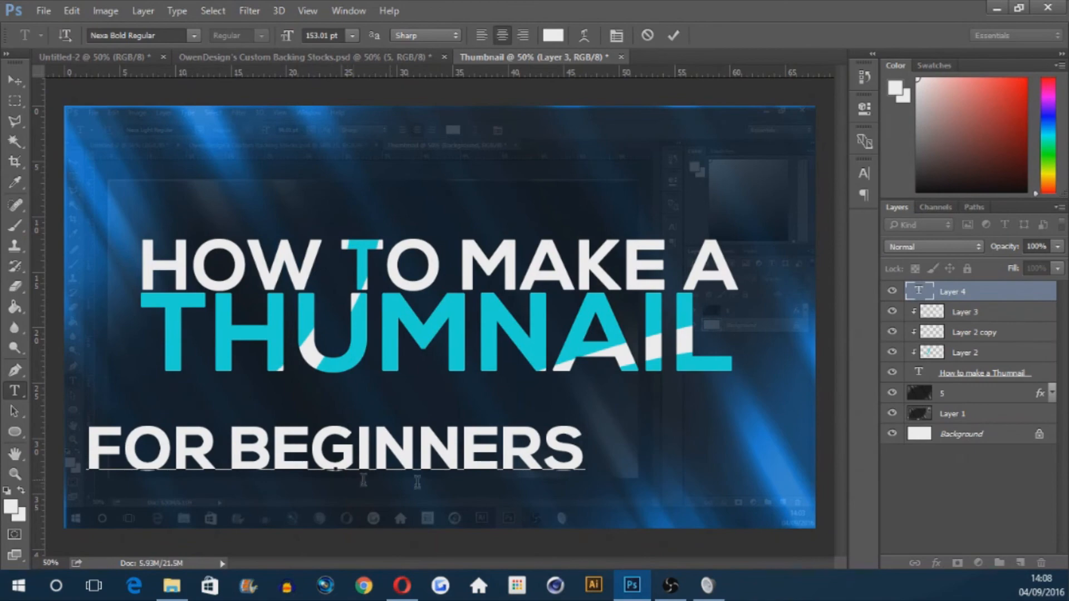
pyautogui.click(179, 32)
pyautogui.write('nexa')
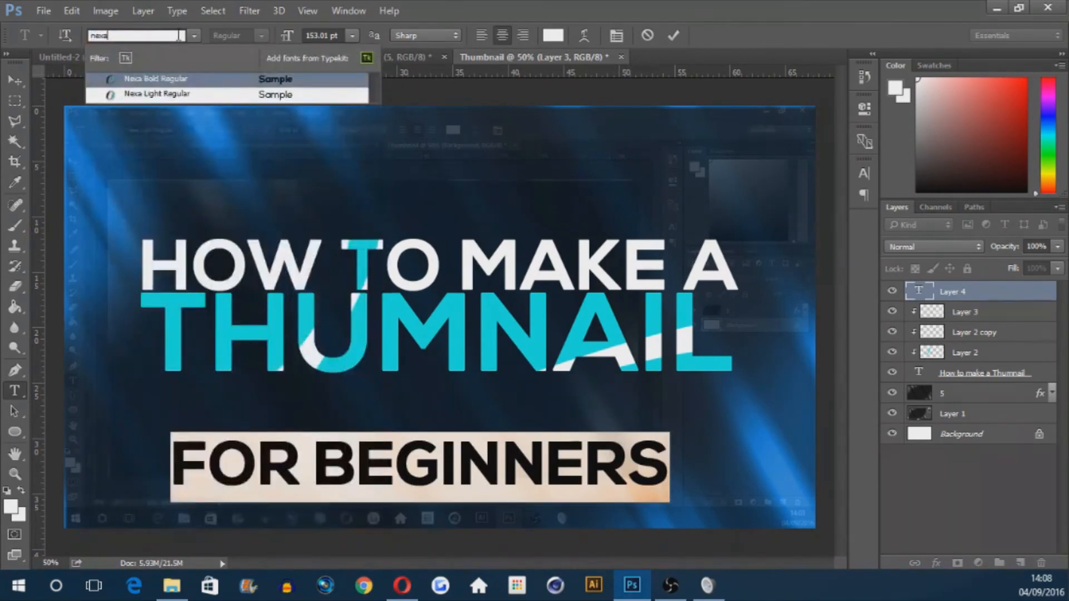
pyautogui.click(198, 98)
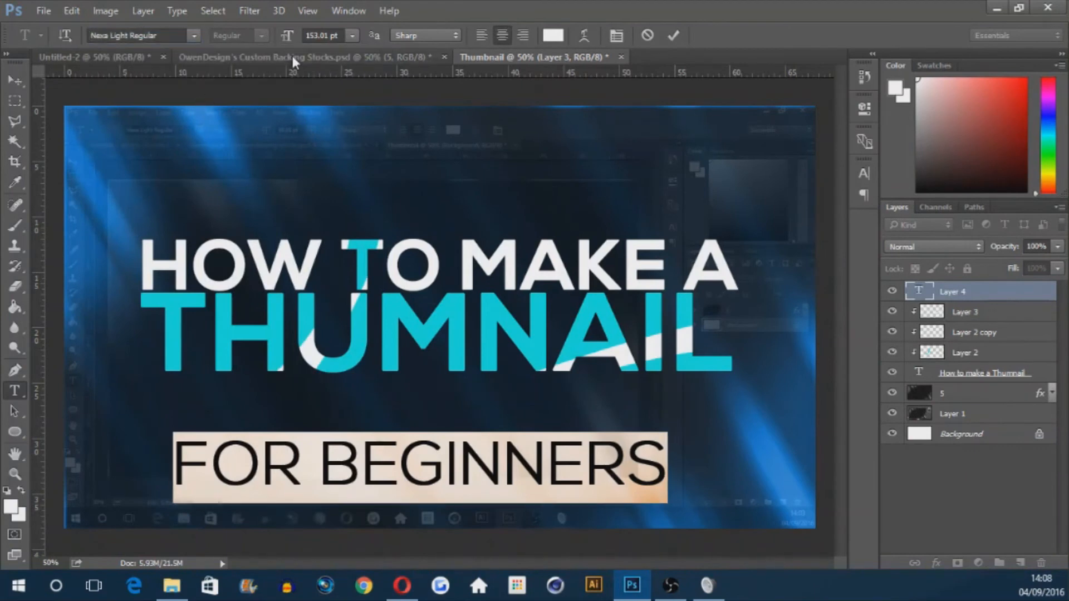
# Step: Reduce the "FOR BEGINNERS" text to 86.01 pt, move it to the lower middle of the canvas and commit it
pyautogui.moveTo(287, 37); pyautogui.dragTo(251, 37)
pyautogui.click(513, 481)
pyautogui.moveTo(671, 469); pyautogui.dragTo(701, 478)
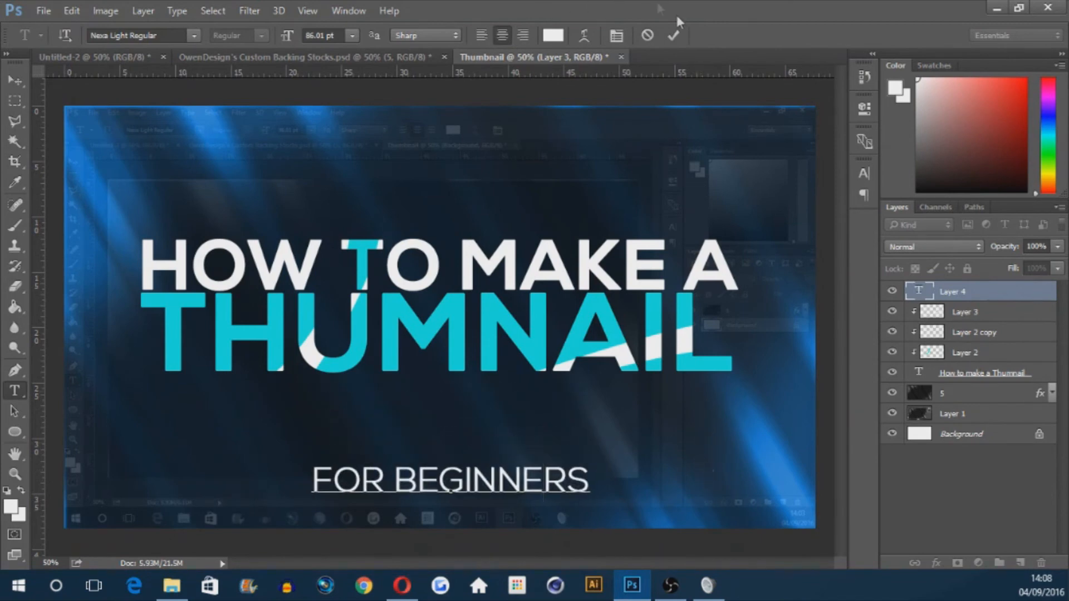
pyautogui.click(673, 35)
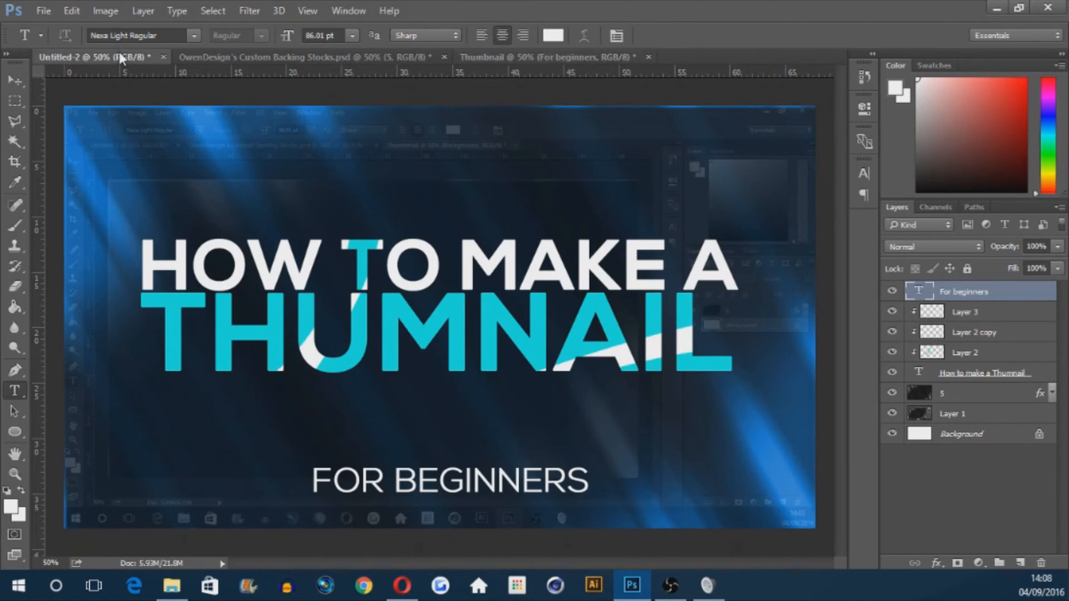
# Step: Enlarge the "FOR BEGINNERS" text to 125.01 pt, using the finished example thumbnail as reference, and commit the edit
pyautogui.click(119, 52)
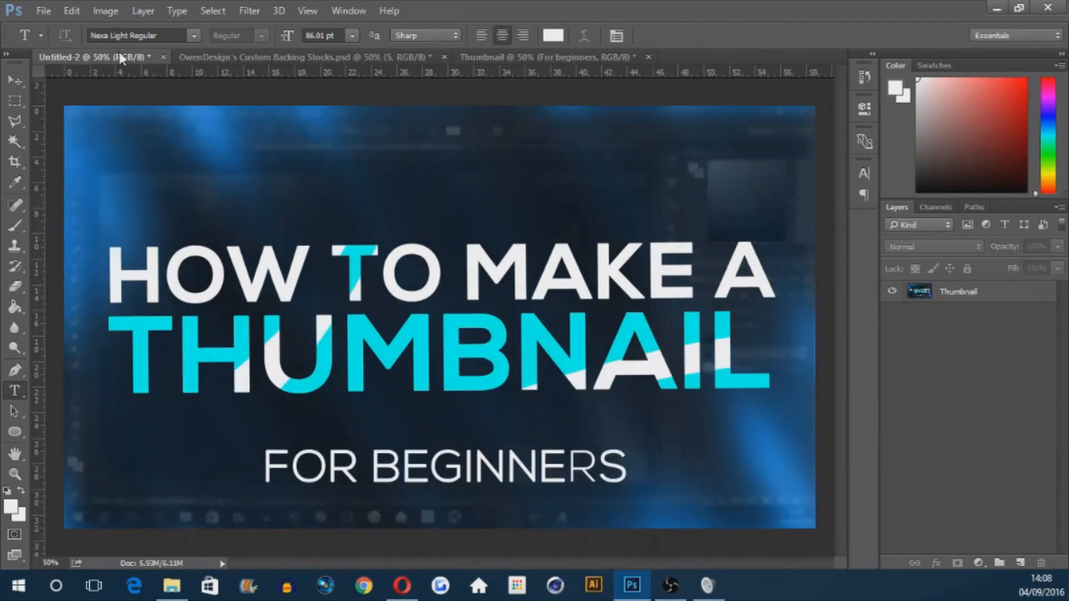
pyautogui.click(547, 57)
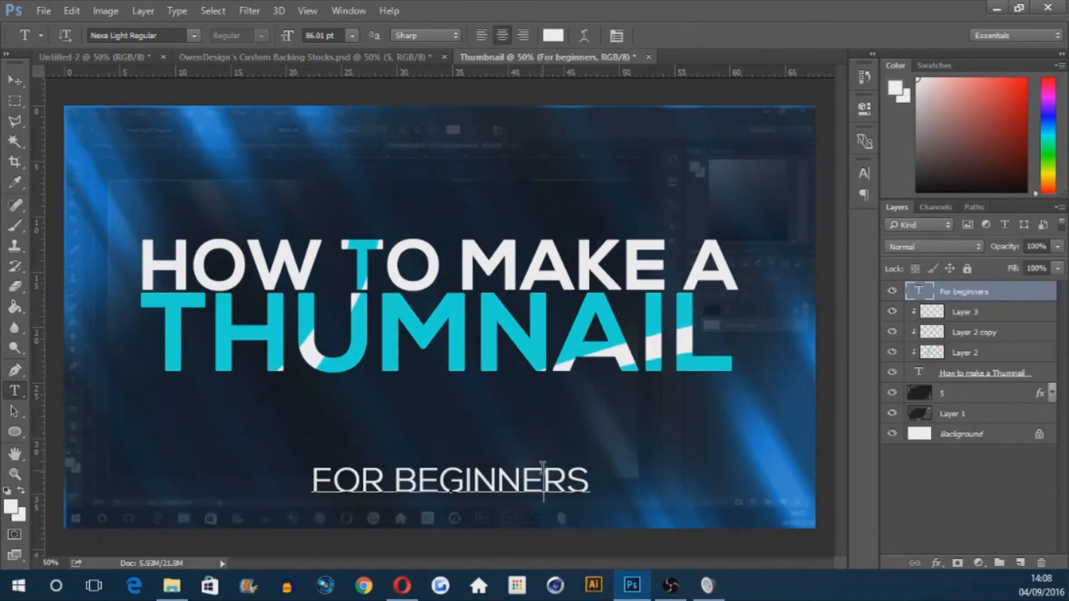
pyautogui.click(518, 478)
pyautogui.hotkey('ctrl', 't')
pyautogui.tripleClick(518, 476)
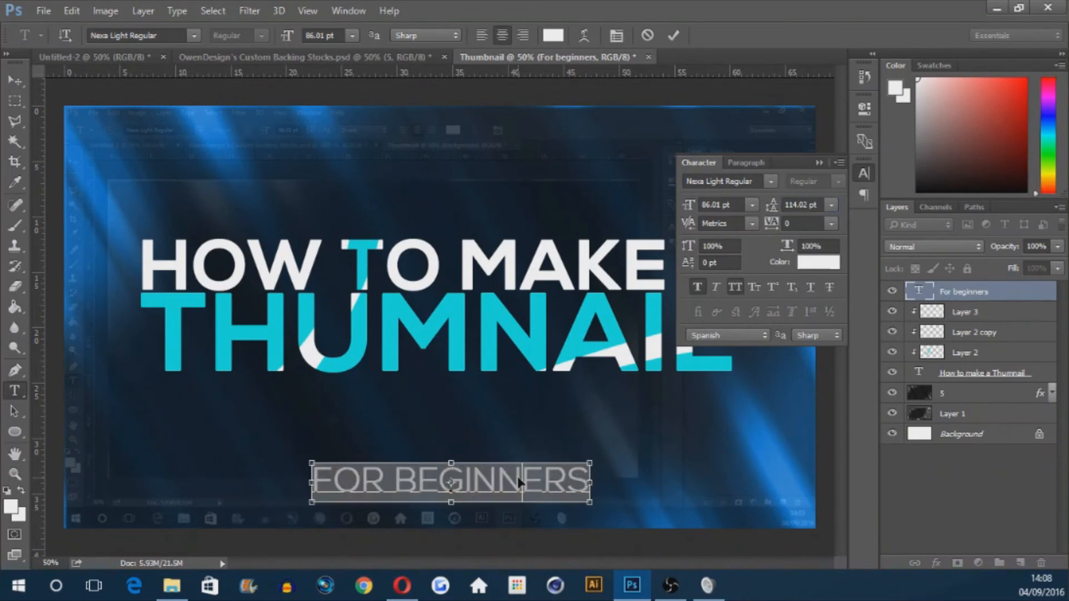
pyautogui.moveTo(287, 35); pyautogui.dragTo(317, 36)
pyautogui.click(672, 35)
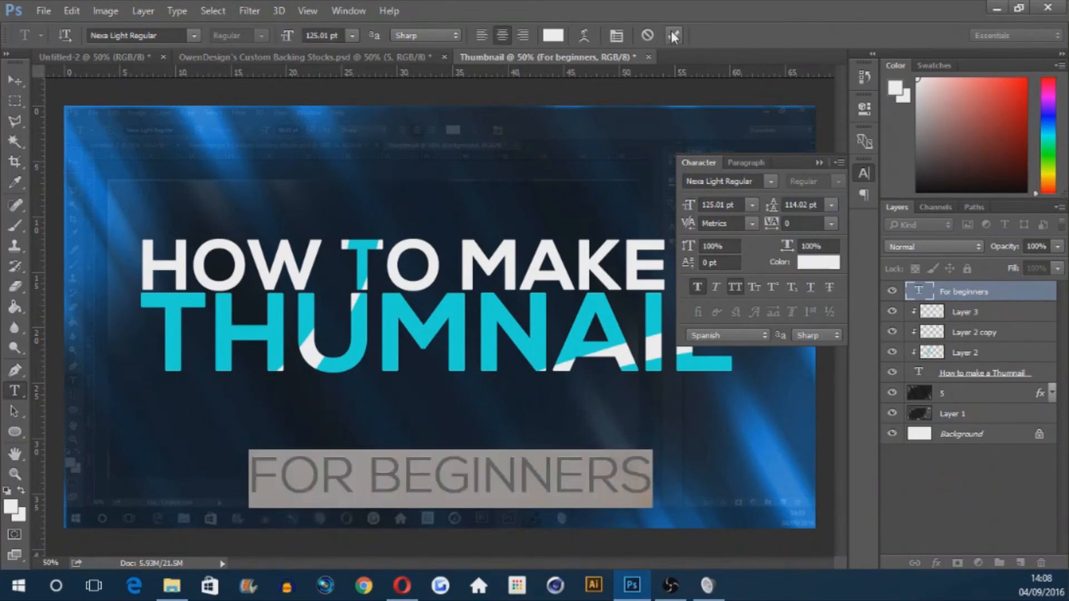
# Step: Compare the thumbnail with the finished example document, collapsing the Character settings that cover it
pyautogui.click(114, 55)
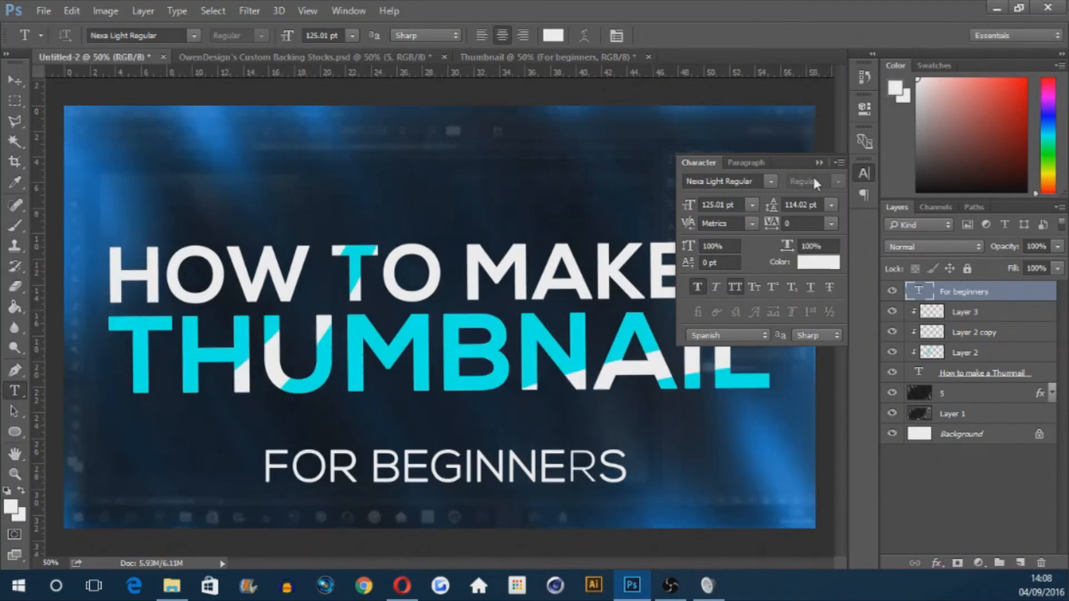
pyautogui.click(818, 164)
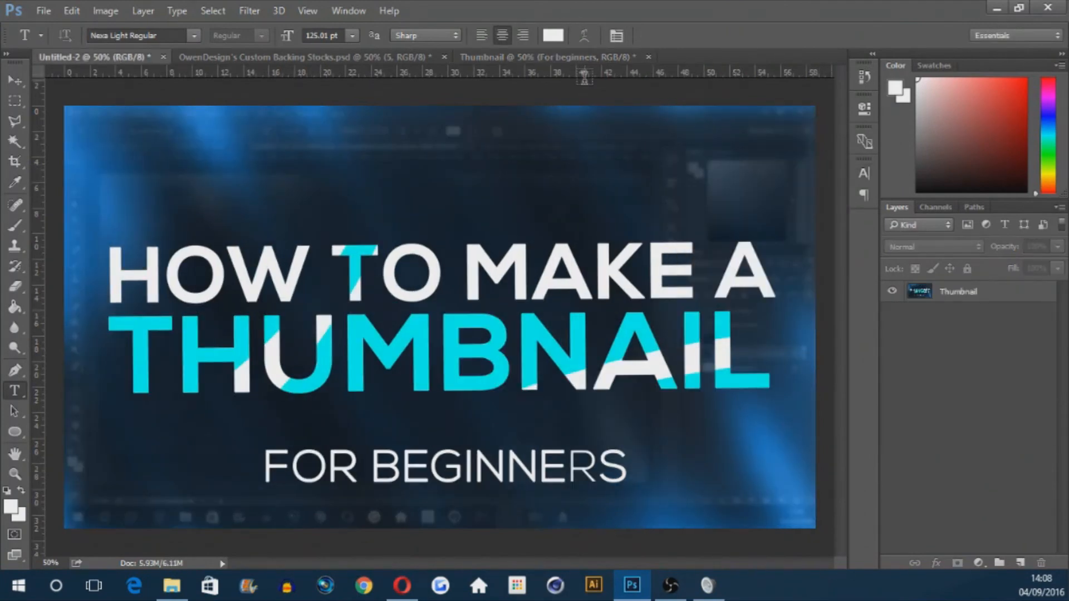
pyautogui.click(579, 55)
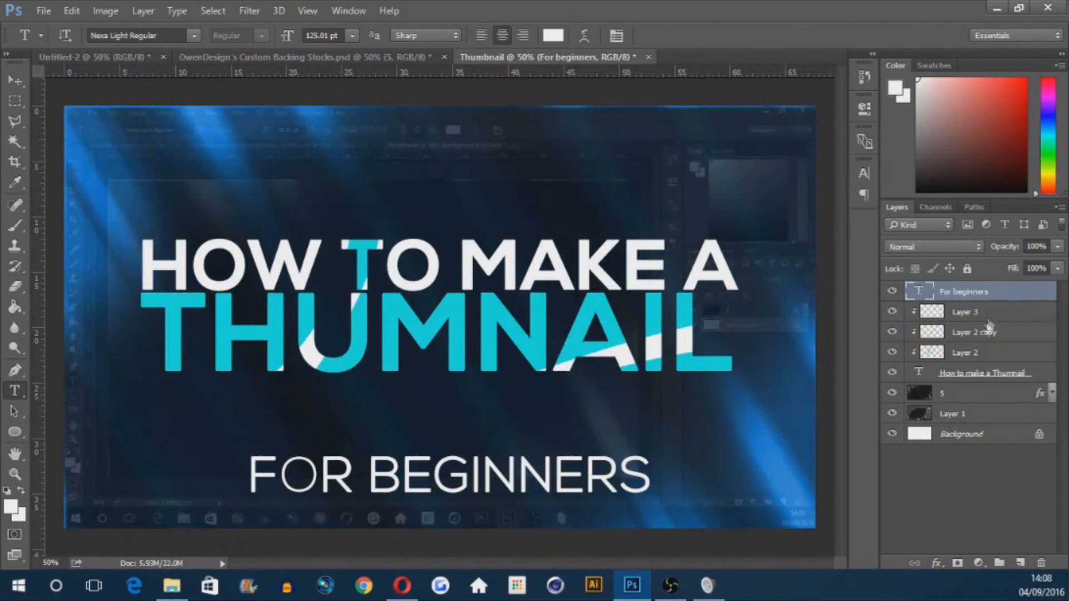
# Step: Apply a Gaussian Blur with a radius of 27.8 pixels to the blue stock background on layer 5
pyautogui.click(974, 375)
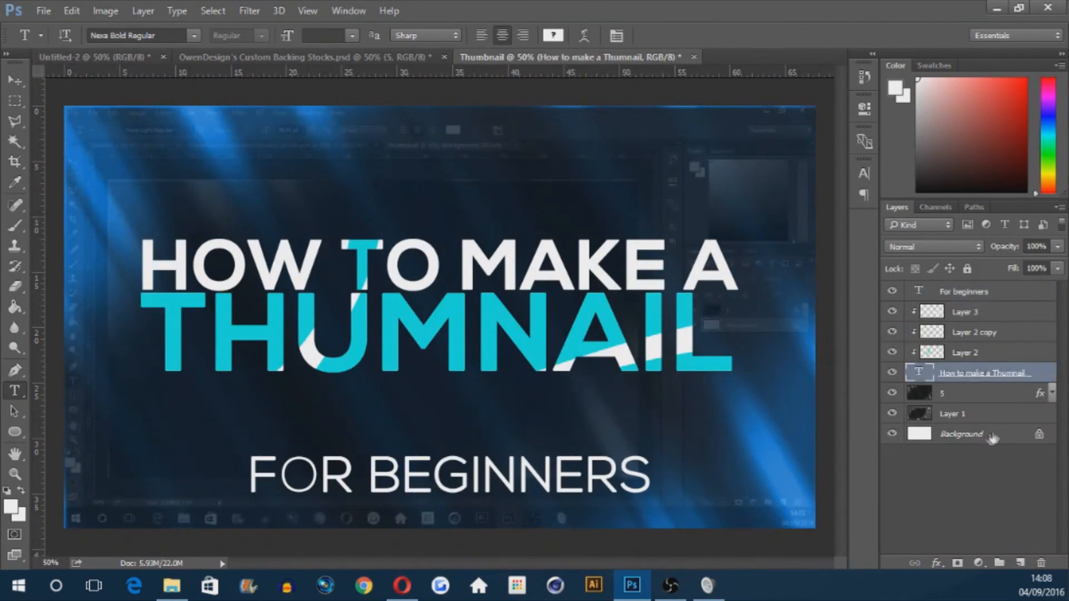
pyautogui.click(1010, 393)
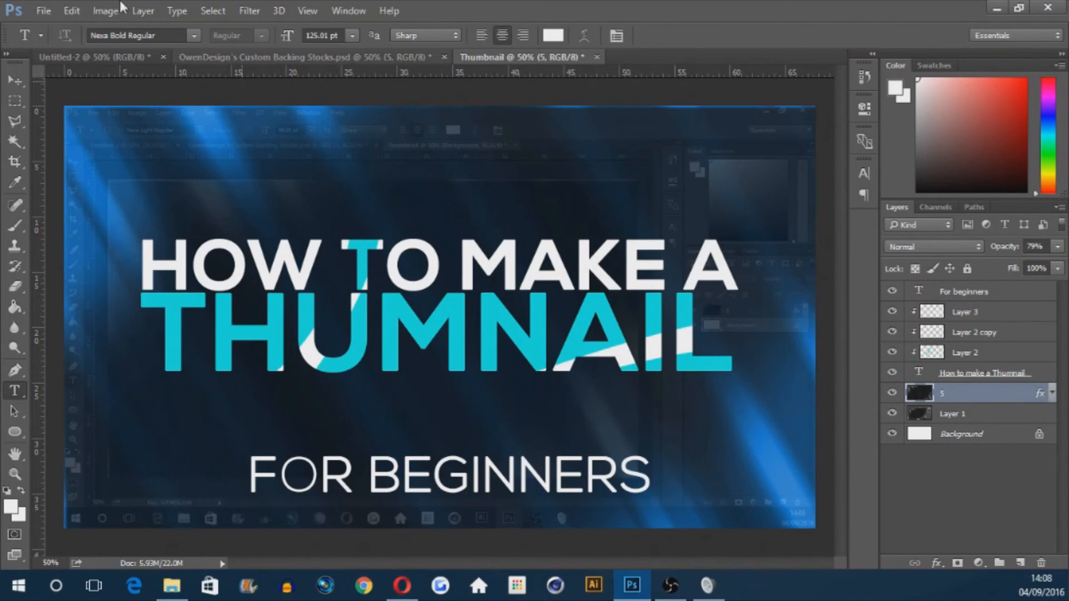
pyautogui.click(249, 11)
pyautogui.moveTo(327, 191)
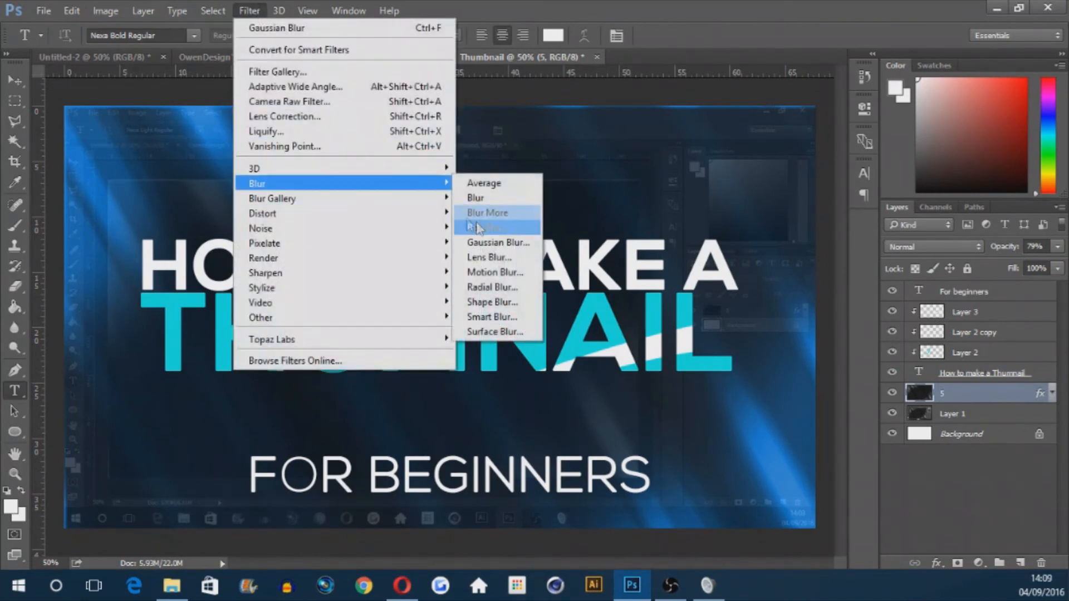
pyautogui.click(490, 240)
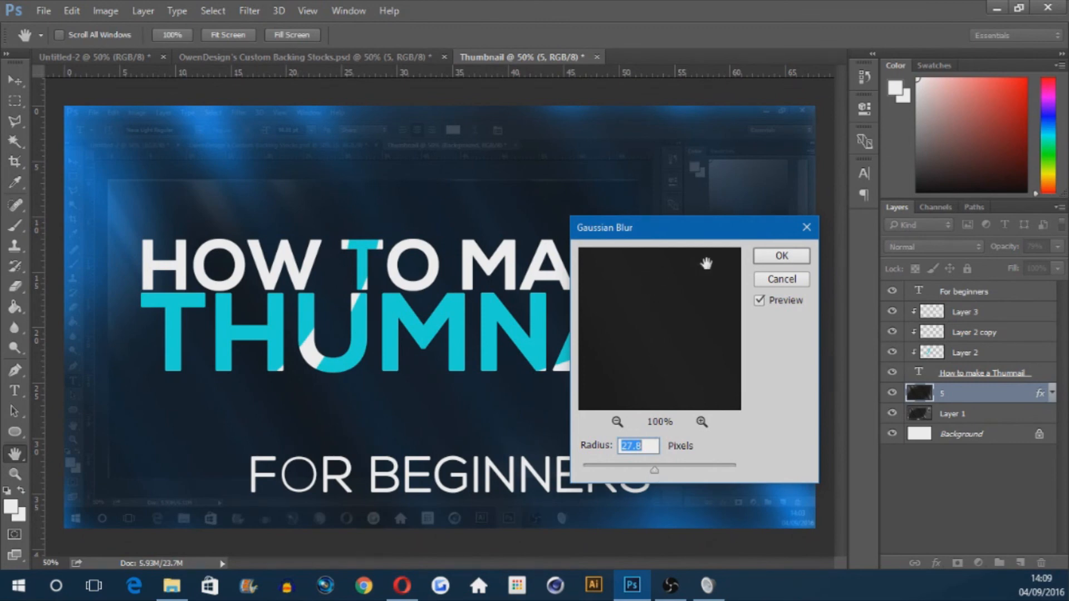
pyautogui.click(781, 257)
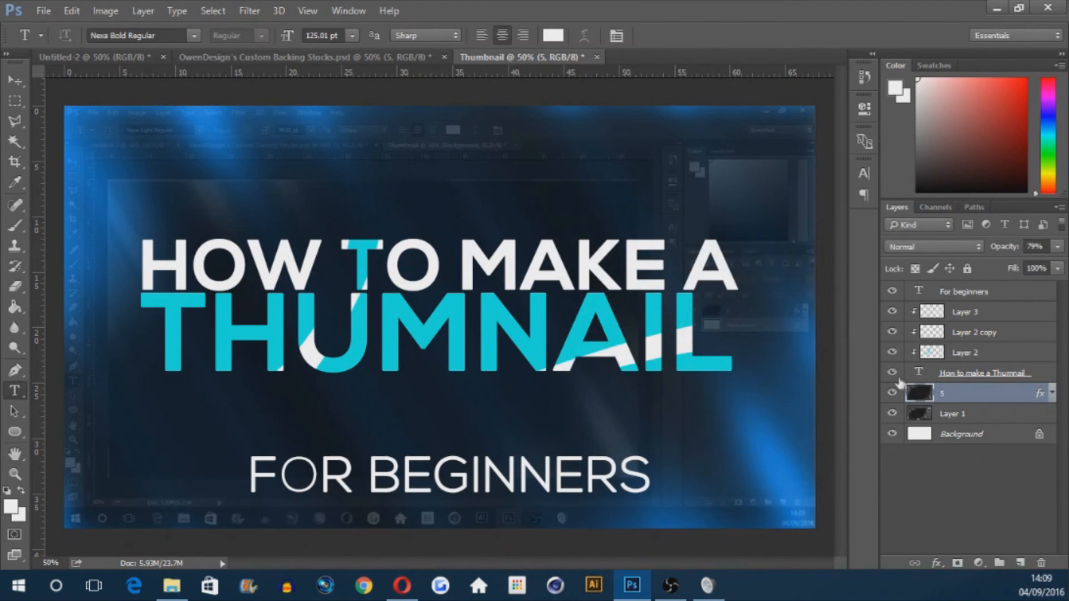
# Step: Hide and show layer 5 and compare its blurred background with the original in the backing stocks document
pyautogui.click(893, 393)
pyautogui.click(893, 393)
pyautogui.click(326, 53)
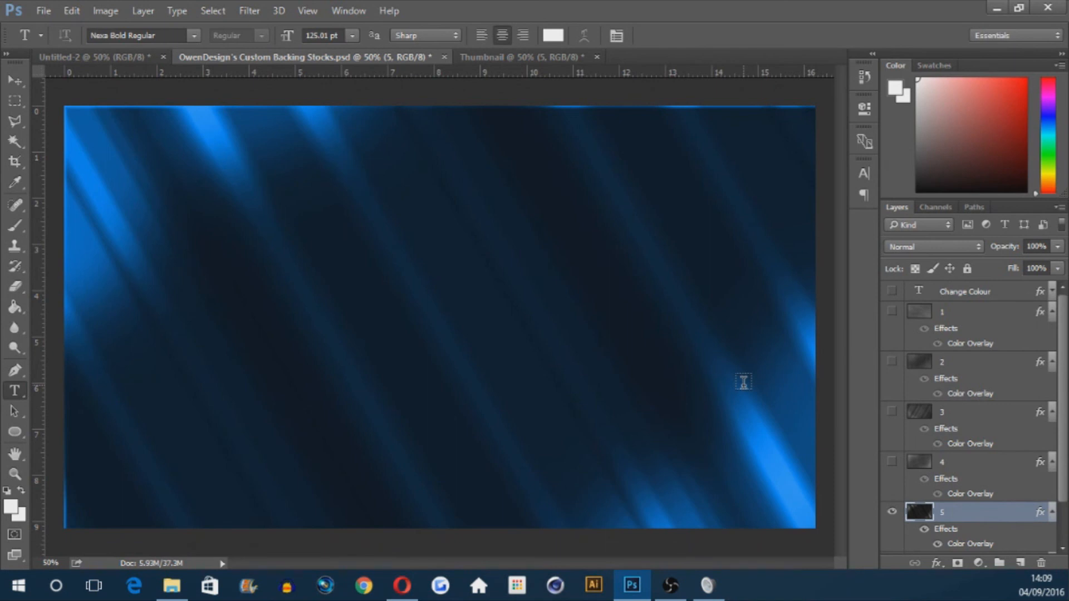
pyautogui.click(502, 54)
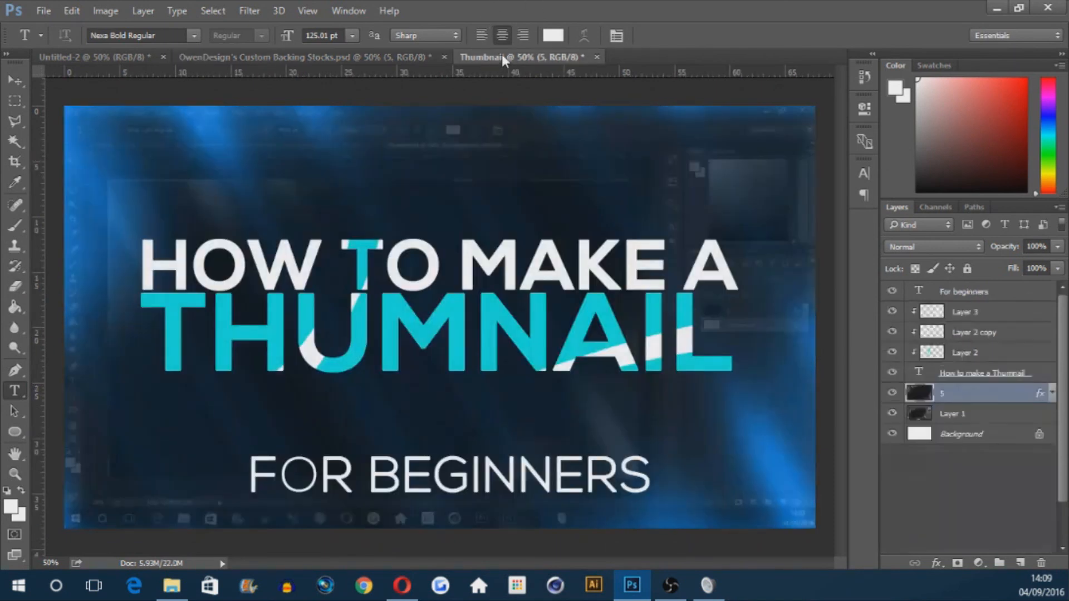